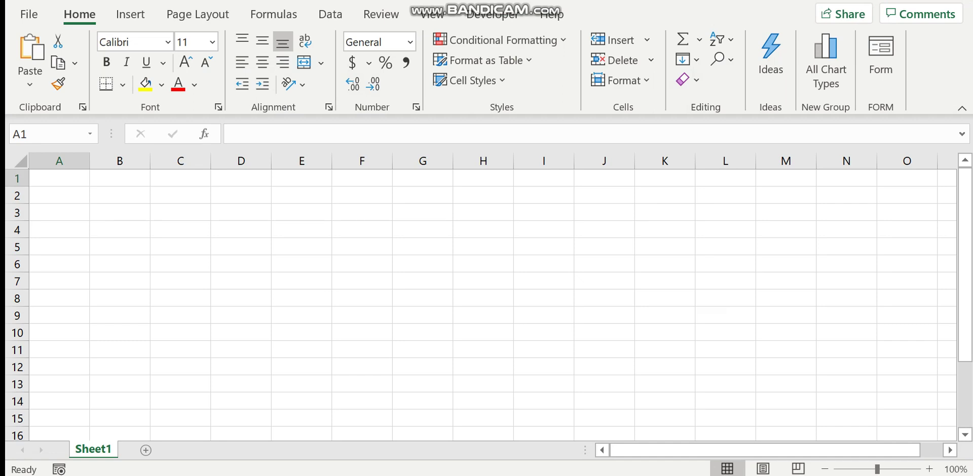
Step: Rename the Sheet1 tab to 'Data entry form' and select cell A1
double_click(94, 449)
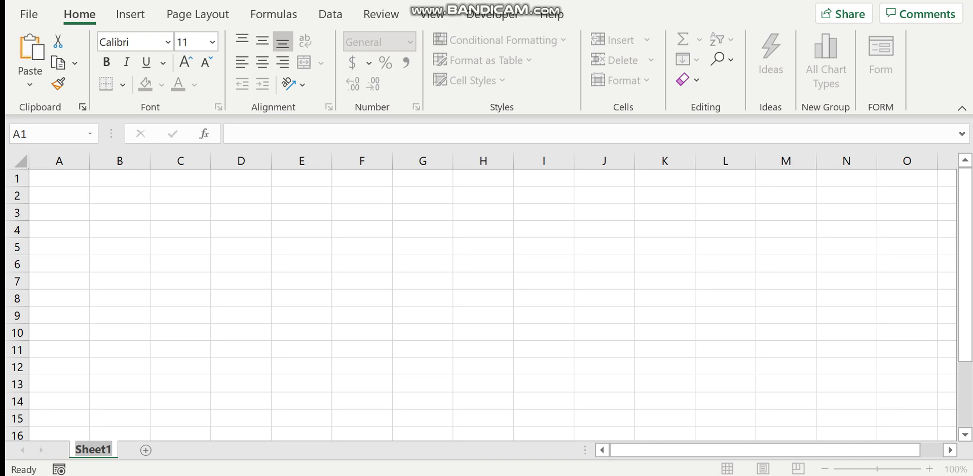
key(Caps_Lock)
text(D)
key(Caps_Lock)
text(ata)
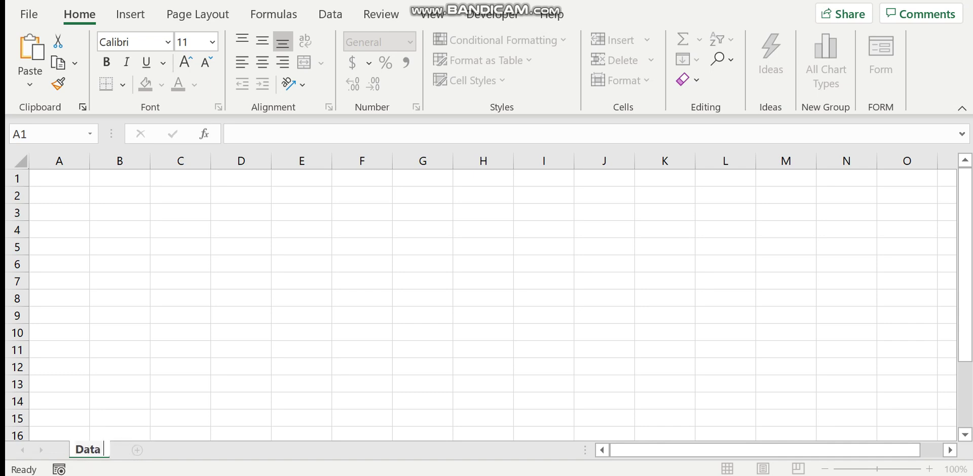
text( enry)
key(BackSpace)
key(BackSpace)
text(try form)
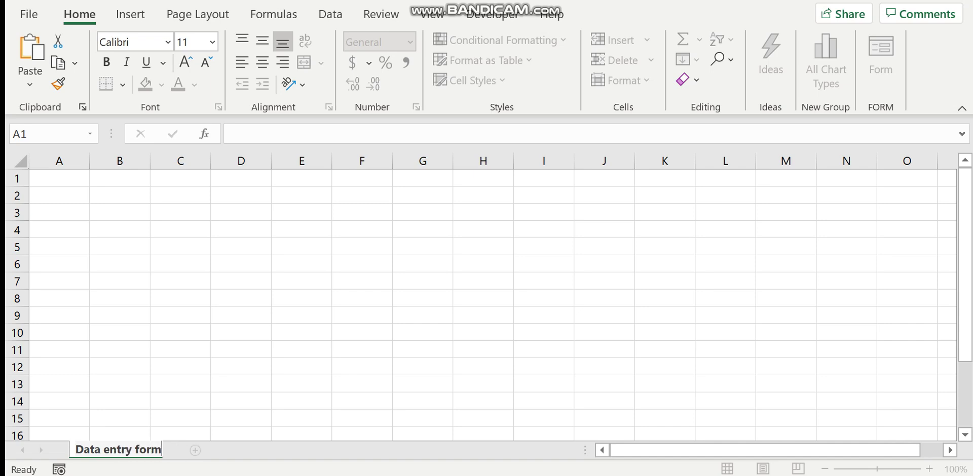
click(423, 247)
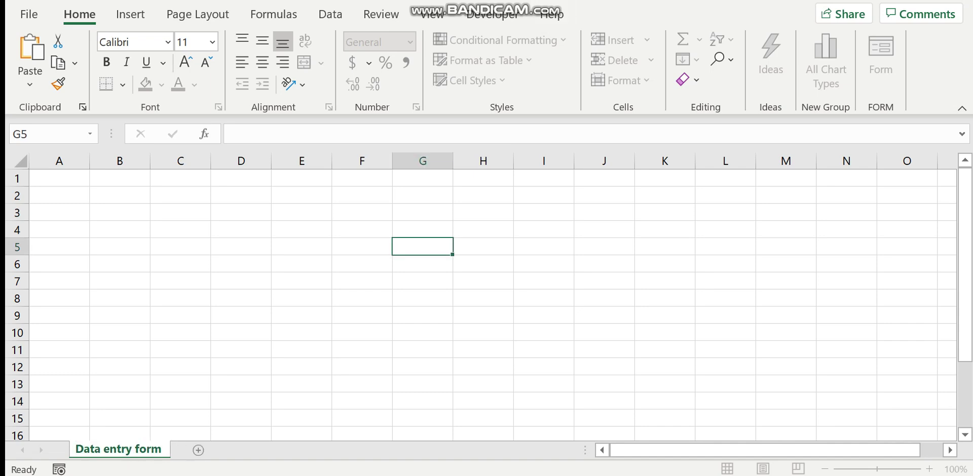
click(59, 178)
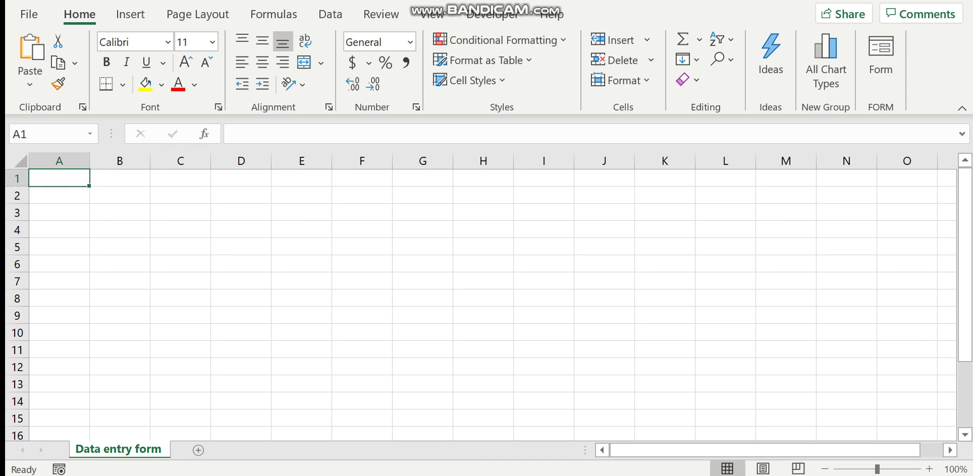
Step: Enter the headers Firstname, lastname, address and age in A1:D1
text(Fi)
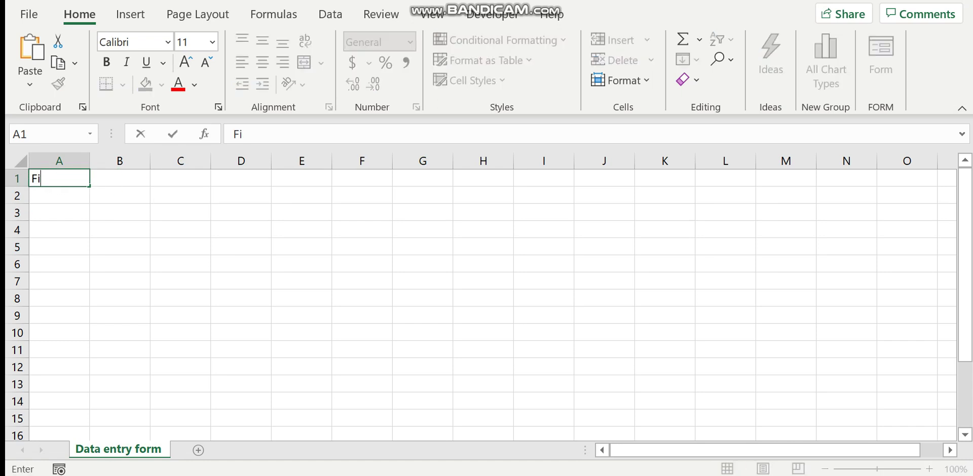
text(rstname)
key(Tab)
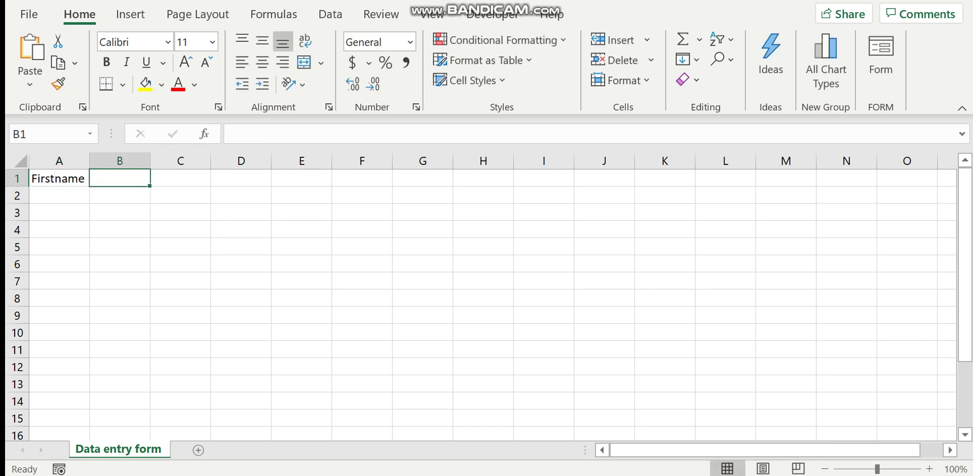
text(lastname)
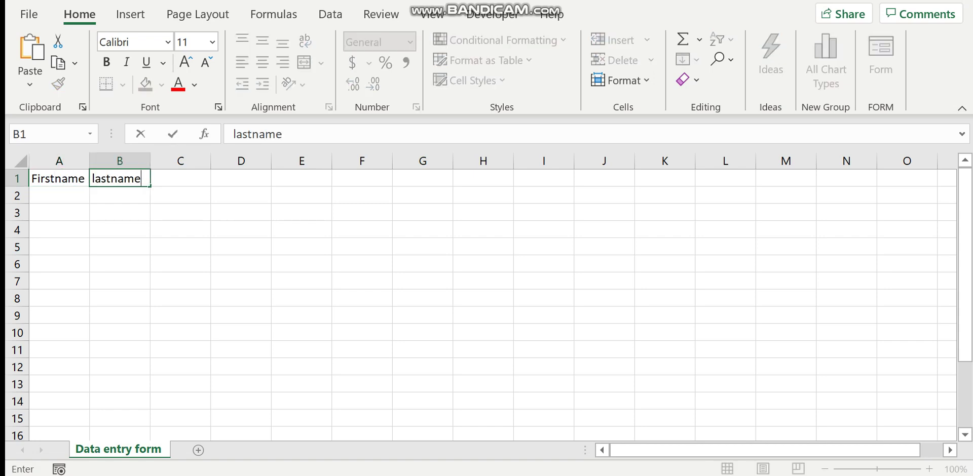
key(Tab)
text(address)
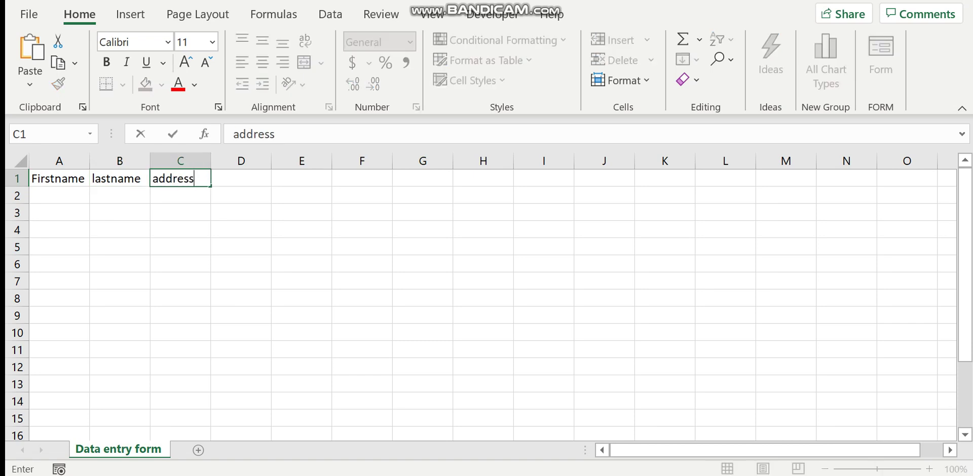
key(Tab)
text(age)
key(Tab)
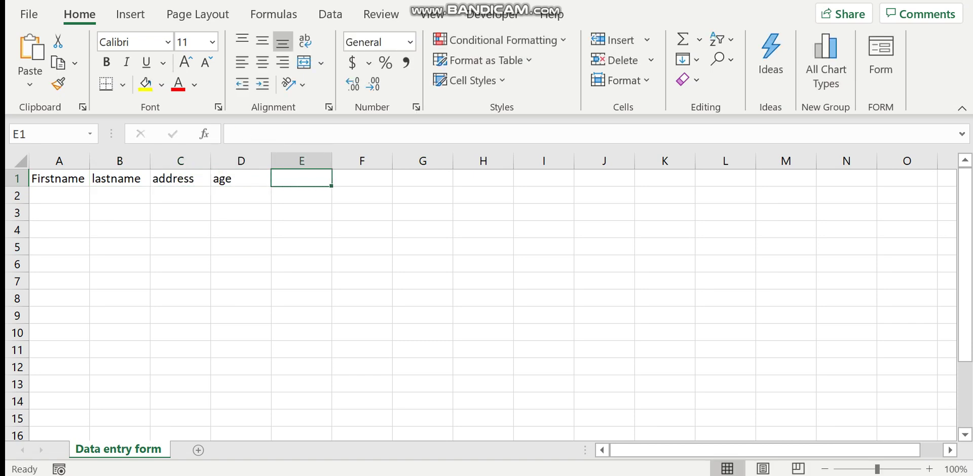
Step: Enter the headers country, gender, salary and tax in E1:H1
text(country)
key(Tab)
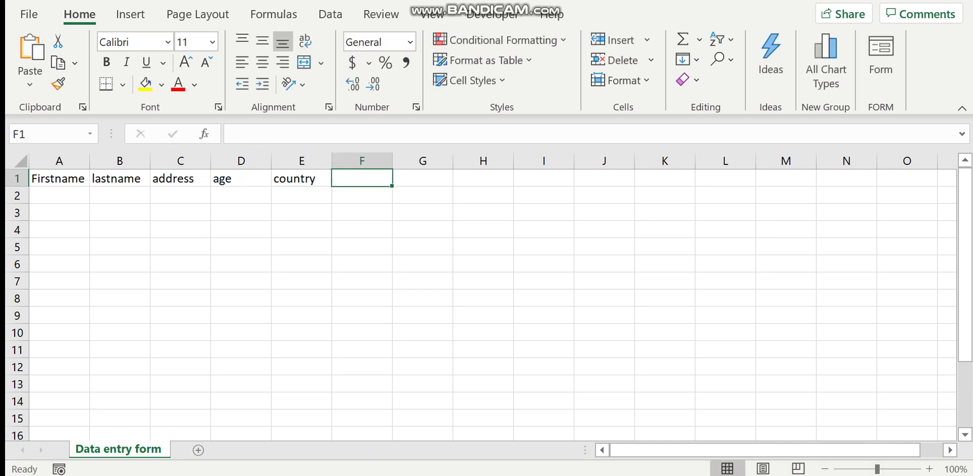
text(gender)
key(Tab)
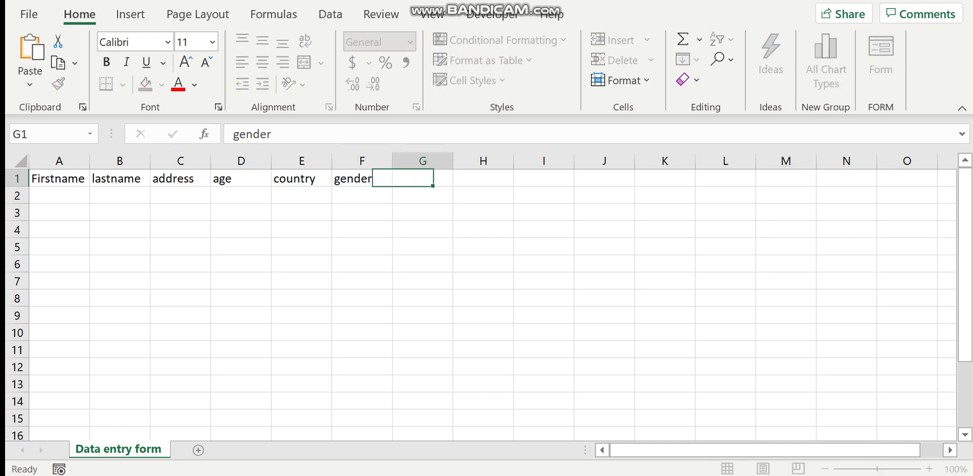
text(sl)
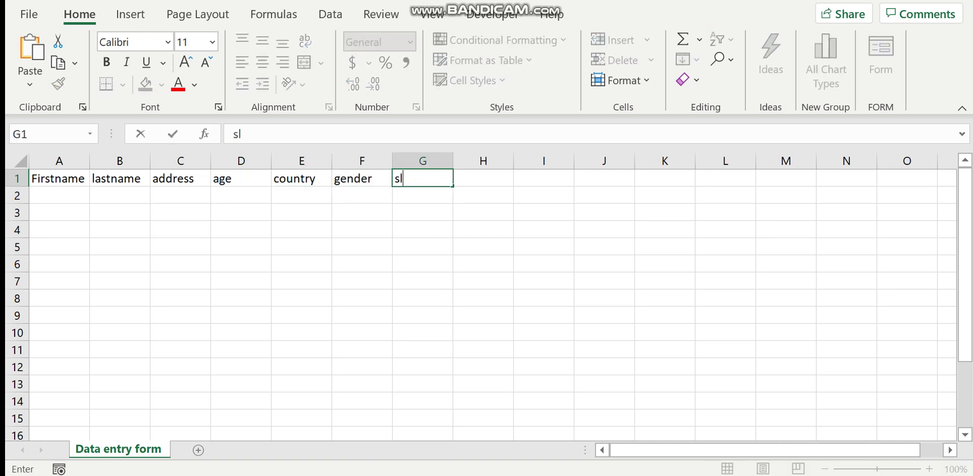
key(BackSpace)
text(alary)
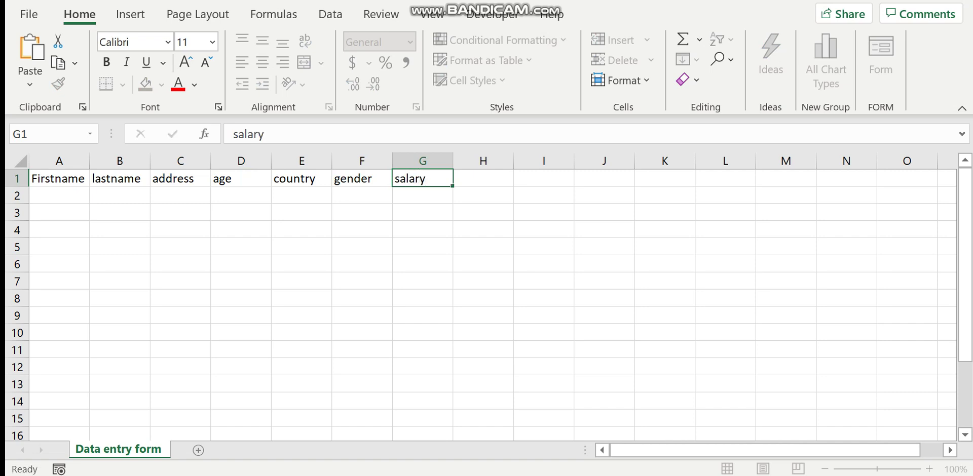
key(Tab)
text(tax)
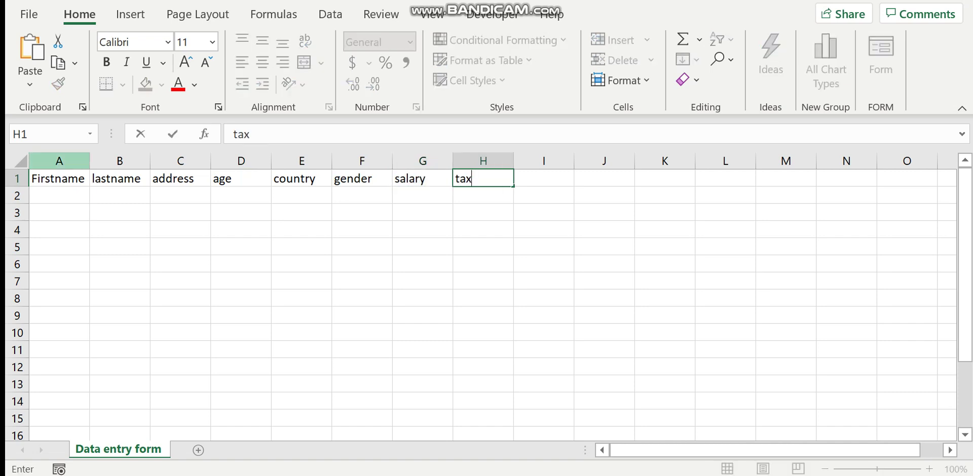
click(302, 281)
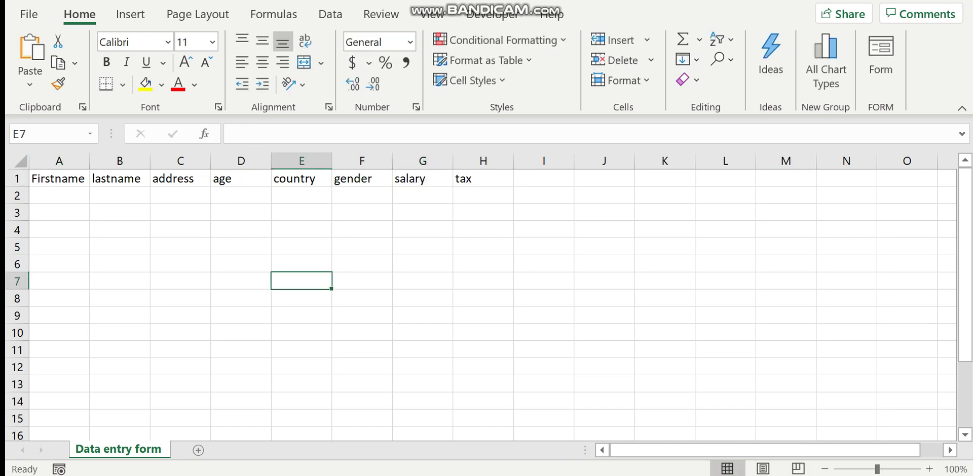
Step: Select the header range A1:H1
drag(58, 179, 183, 178)
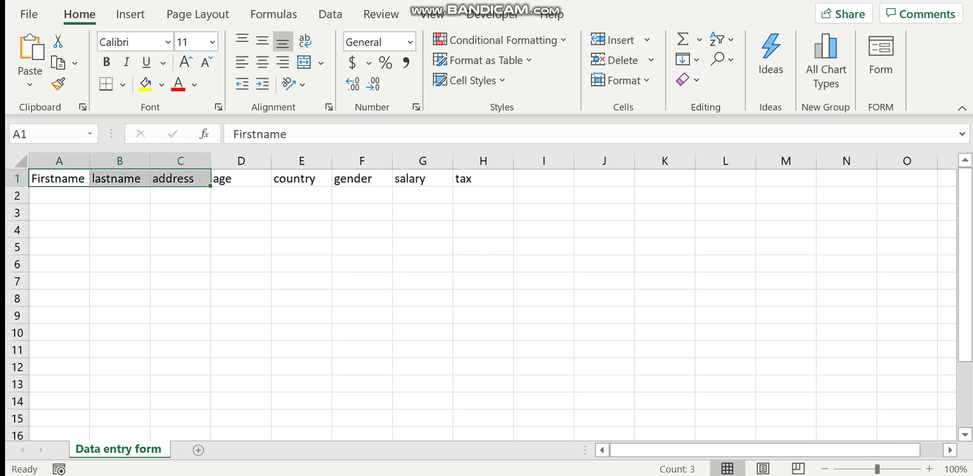
click(180, 281)
click(180, 299)
drag(58, 179, 484, 179)
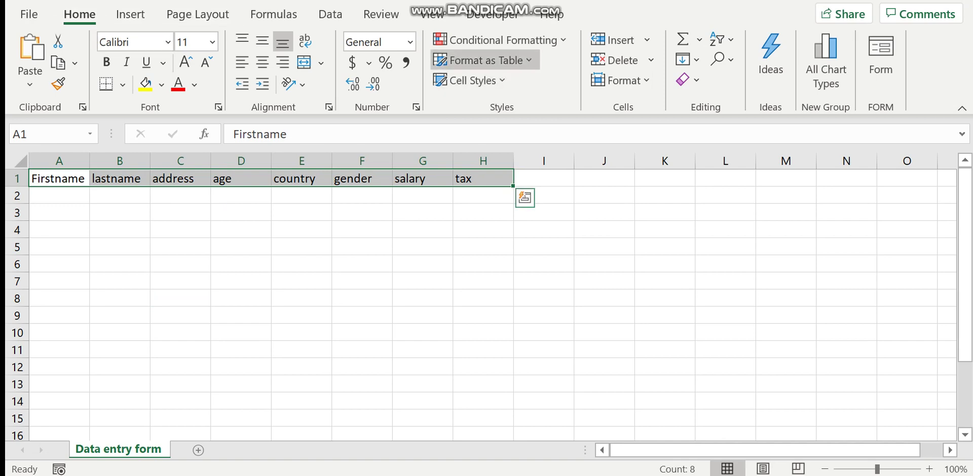
Step: Format A1:H1 as a green-style table with 'My table has headers' ticked
click(482, 60)
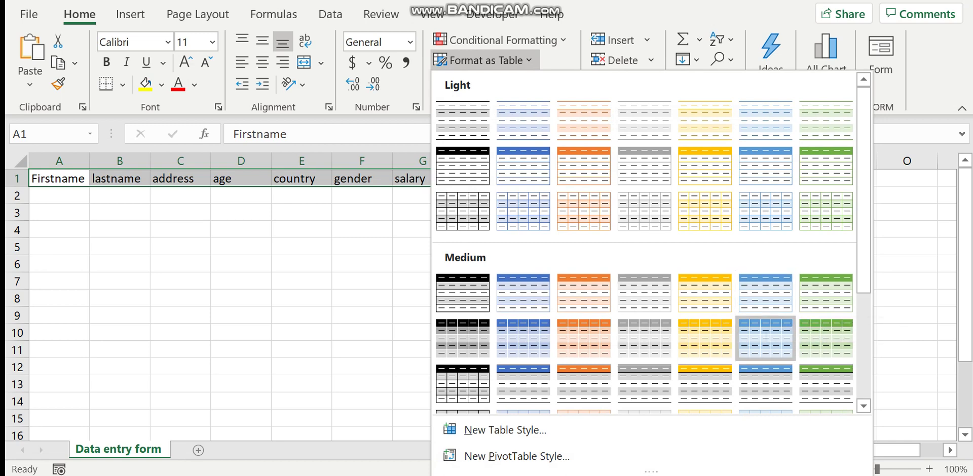
scroll(766, 294, down, 3)
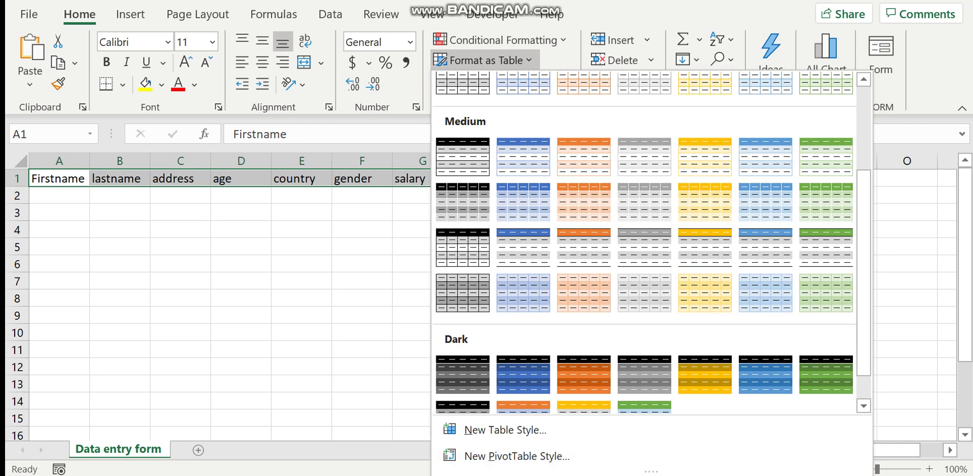
scroll(705, 304, down, 1)
key(Escape)
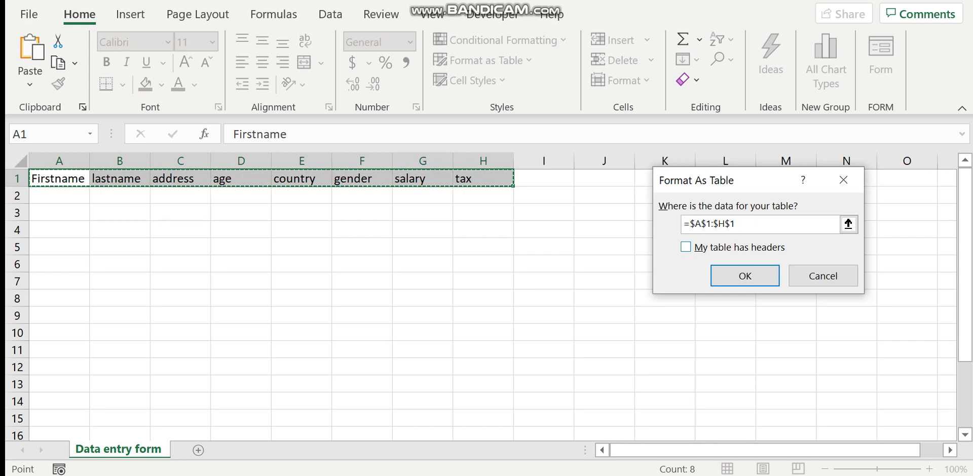
key(alt+m)
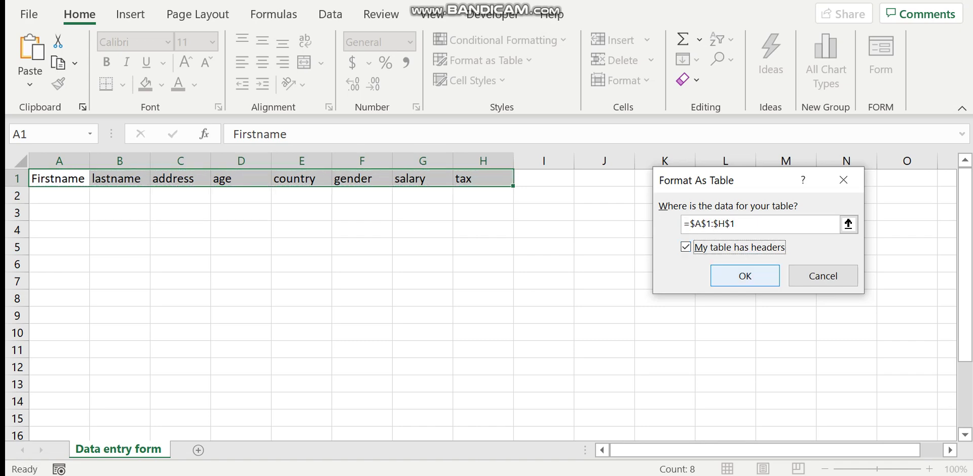
key(Return)
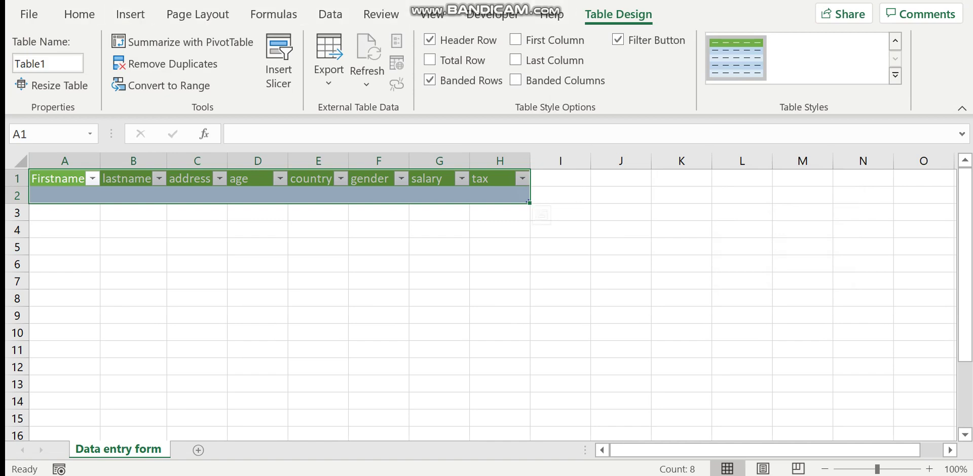
Step: Turn off the filter arrows on the table headers
click(330, 14)
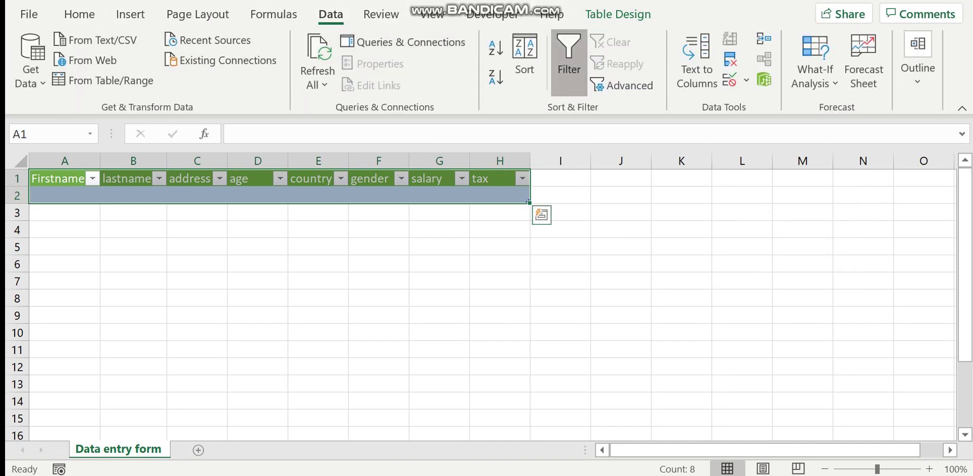
click(568, 60)
click(439, 280)
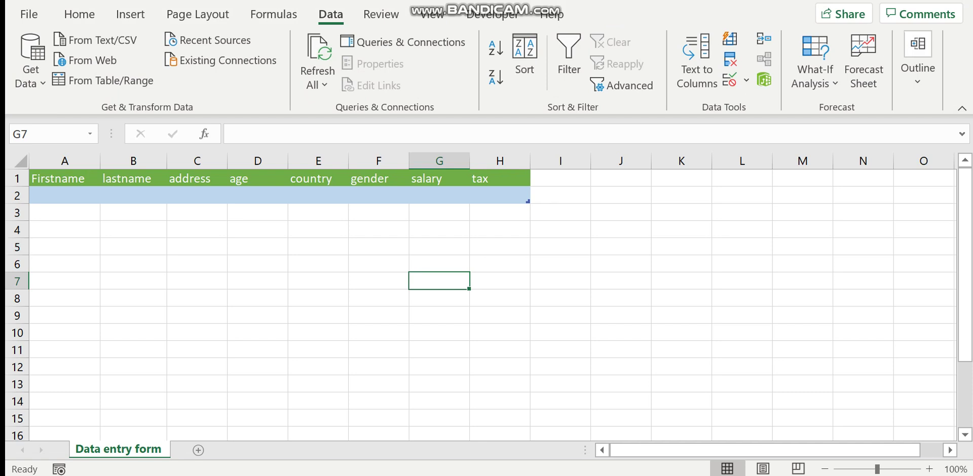
click(64, 195)
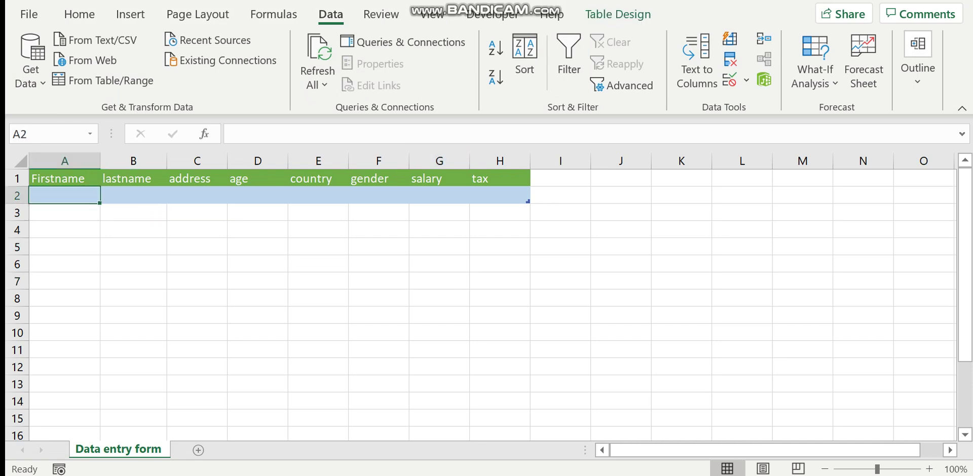
Step: Hide the worksheet gridlines
click(433, 14)
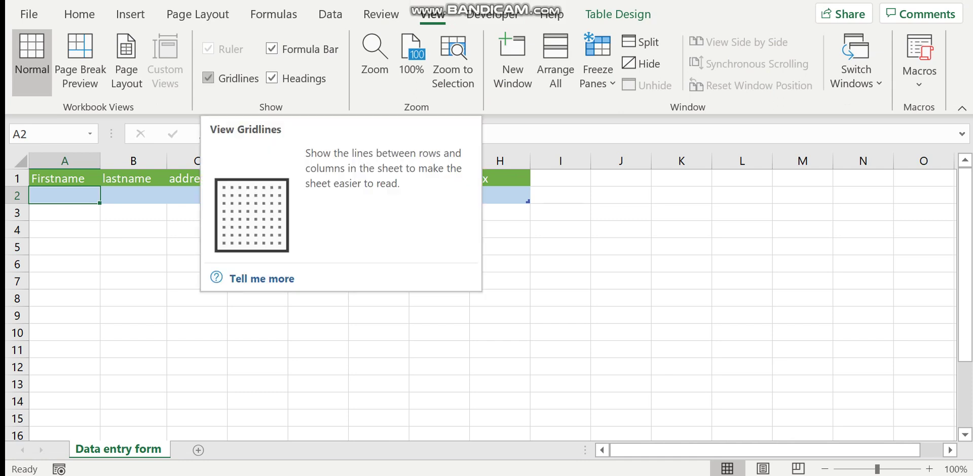
click(208, 78)
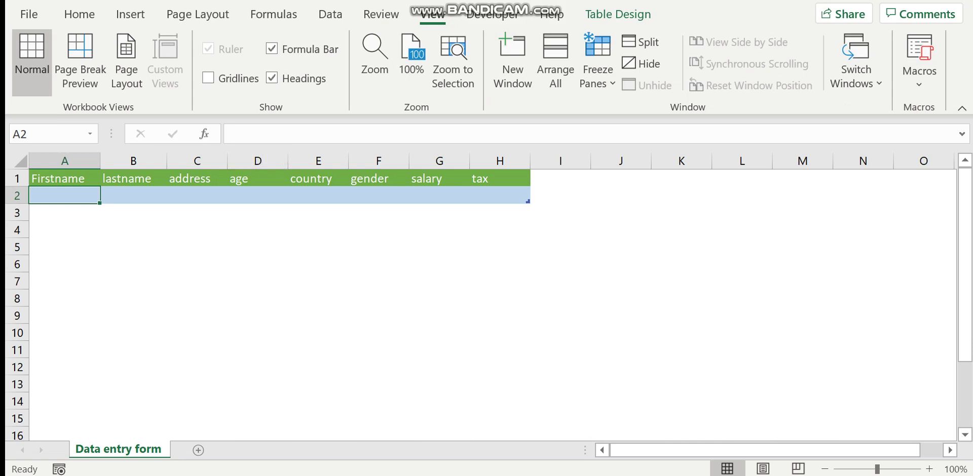
click(133, 229)
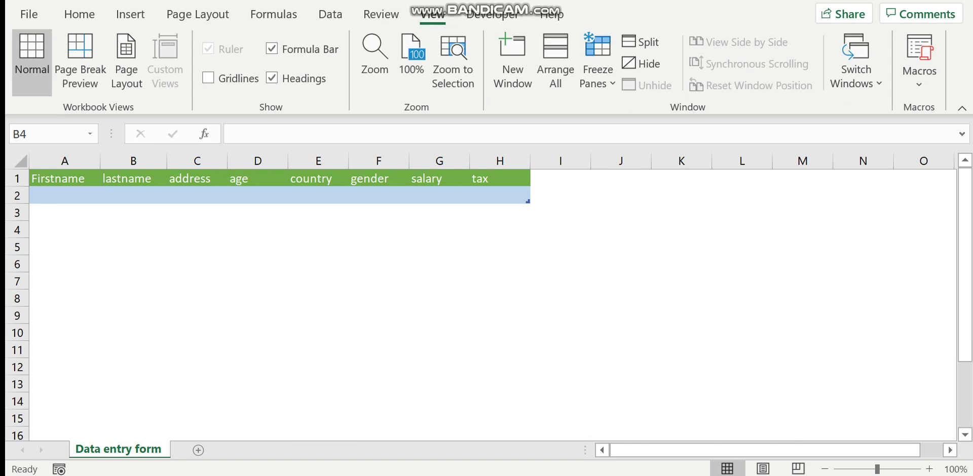
Step: Widen columns A through H so each table header has more room
drag(167, 161, 188, 161)
drag(101, 161, 106, 161)
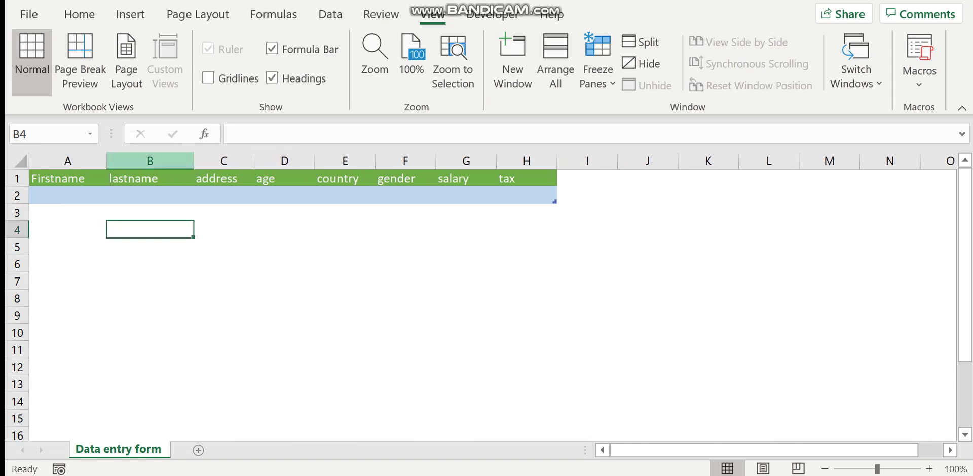
drag(254, 161, 271, 161)
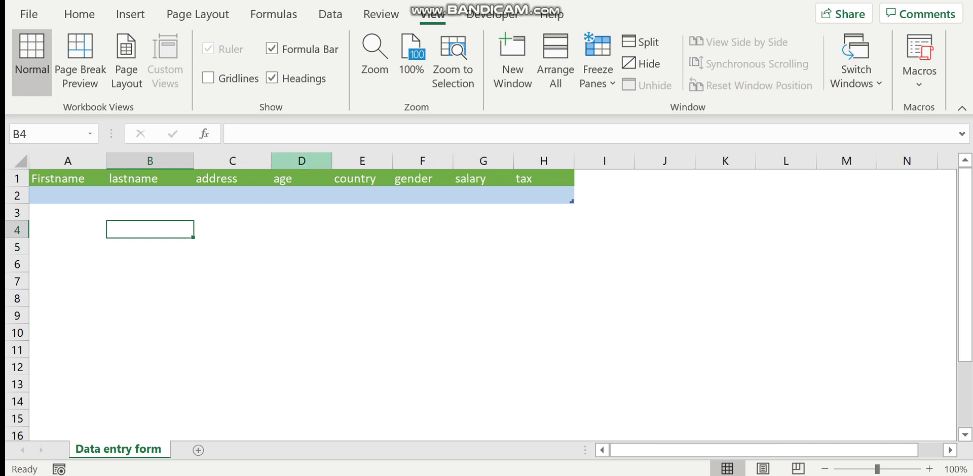
drag(331, 161, 362, 161)
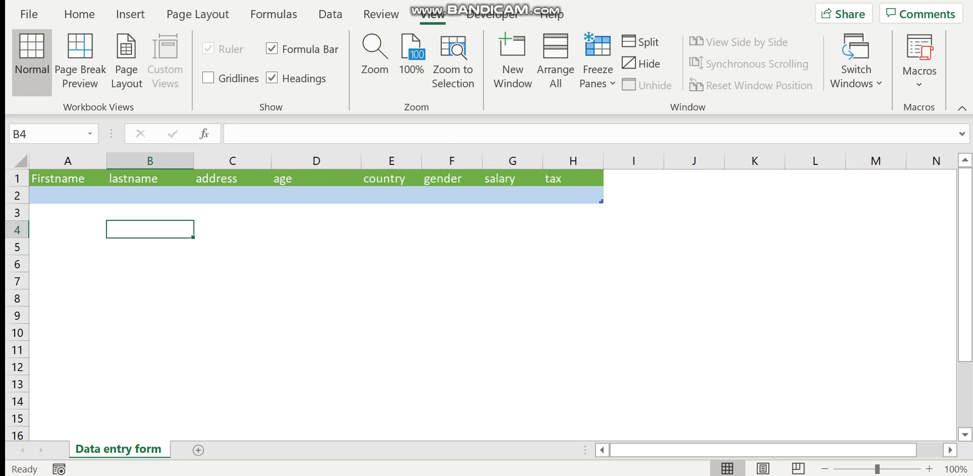
drag(421, 160, 438, 160)
drag(498, 161, 514, 161)
drag(575, 160, 591, 161)
drag(652, 160, 672, 161)
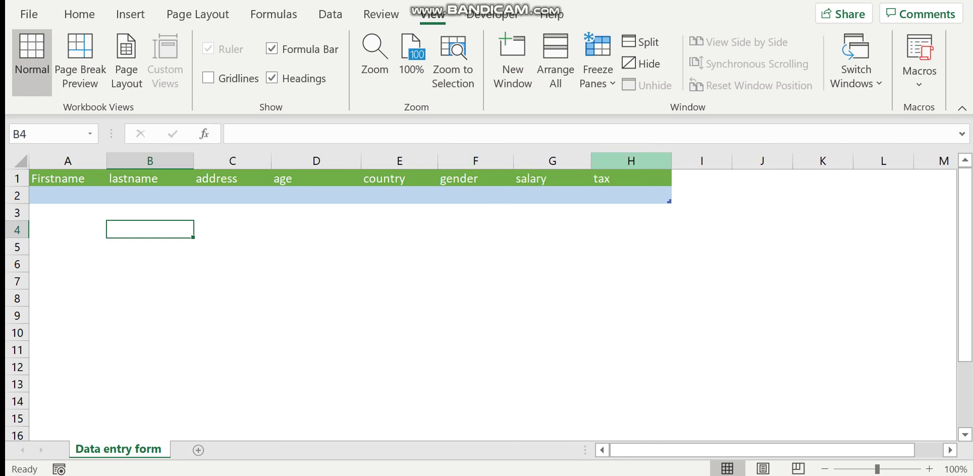
drag(591, 160, 602, 160)
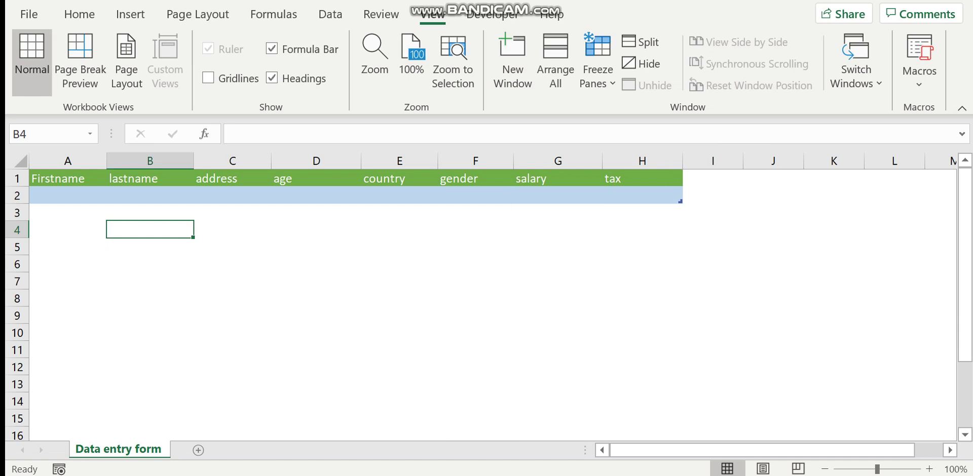
Step: Open Data Validation for gender cell F2 and set Allow to Custom
click(68, 247)
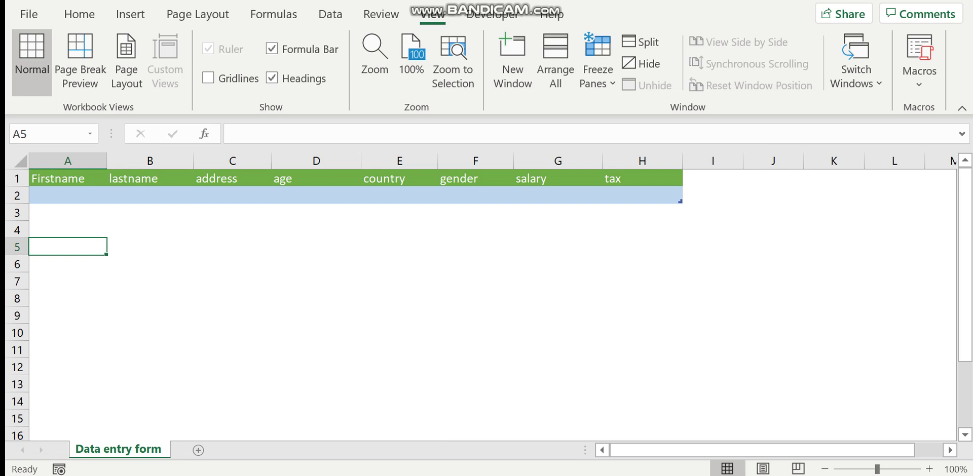
click(476, 195)
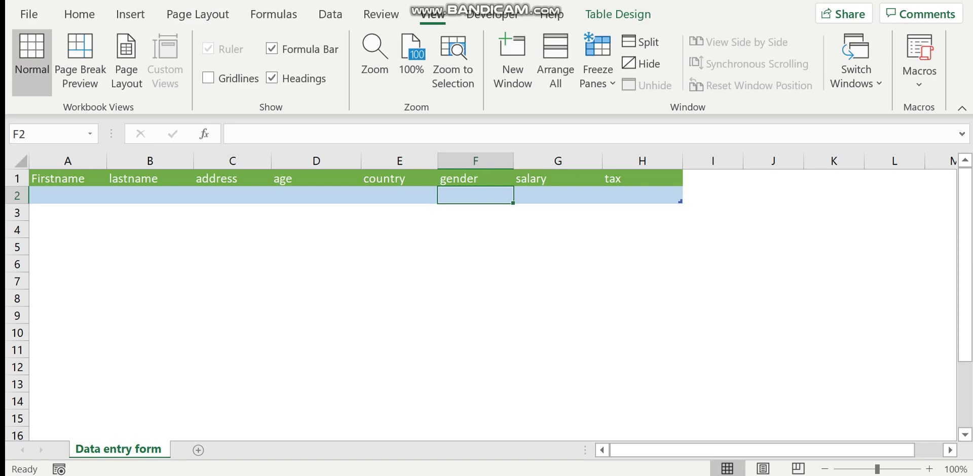
click(330, 14)
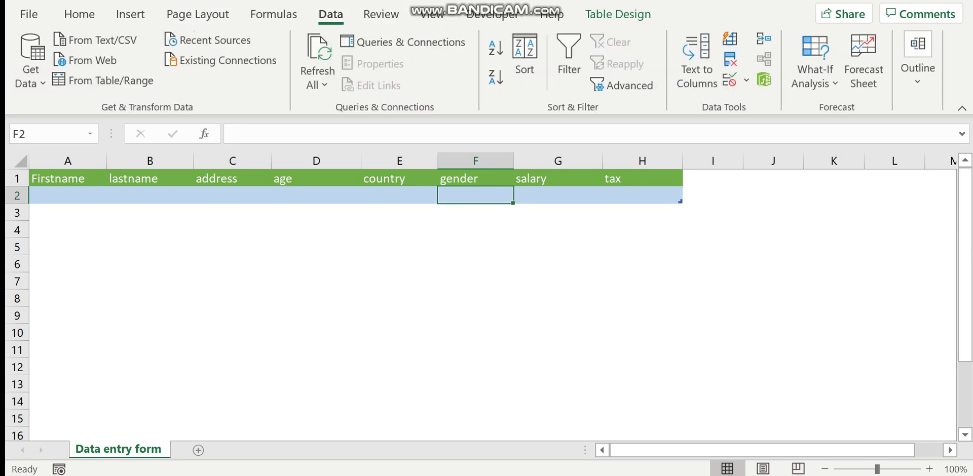
click(730, 80)
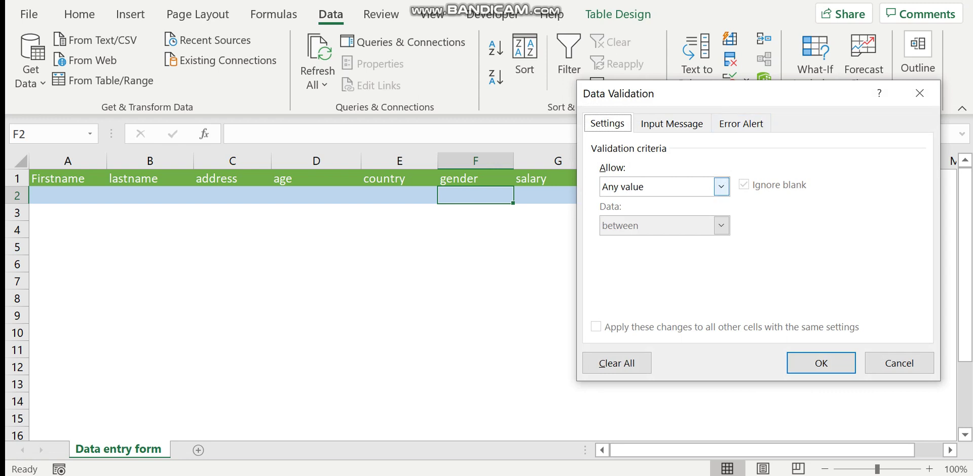
click(721, 186)
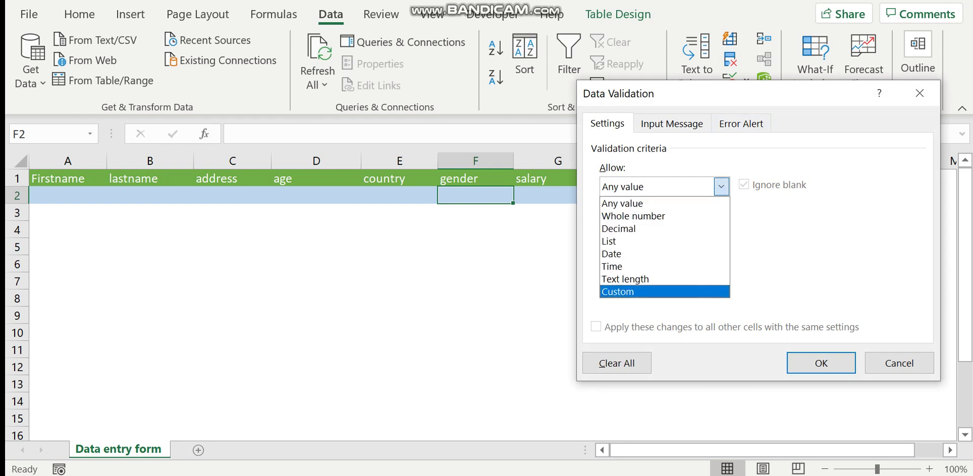
click(618, 292)
click(704, 264)
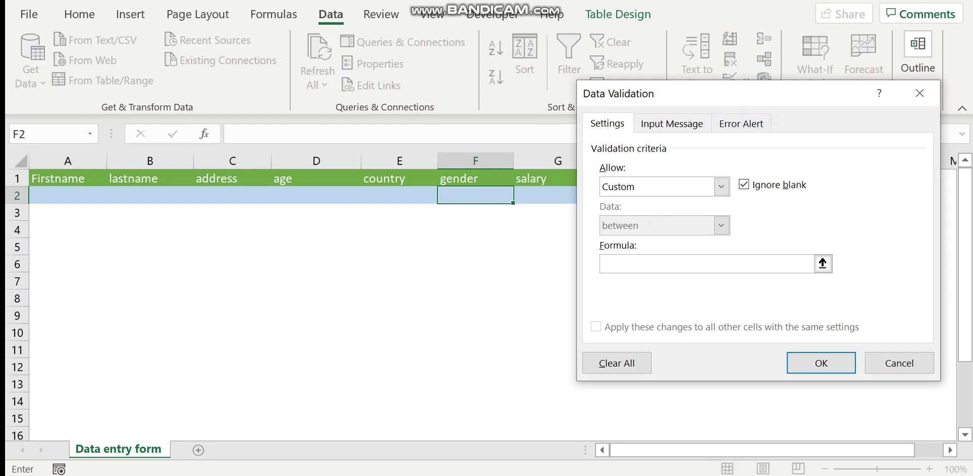
Step: Enter the validation formula =or(F2="Male",F2="Female")
text(=F)
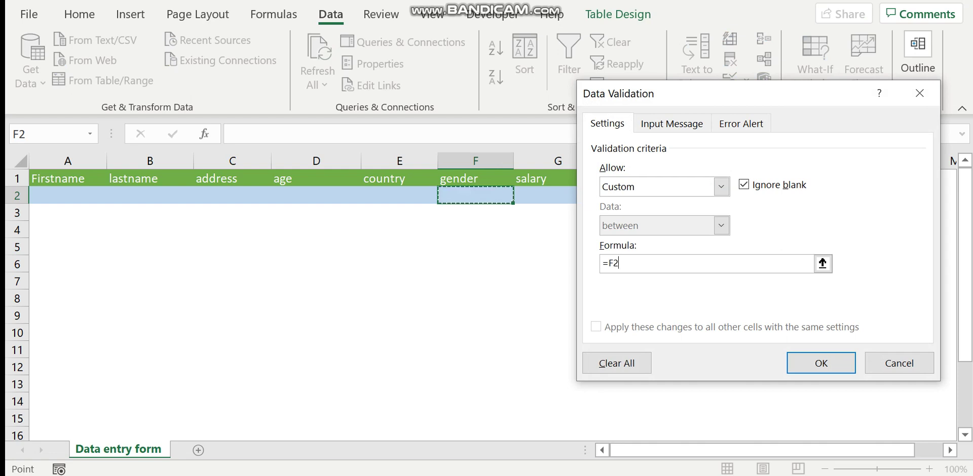
key(BackSpace)
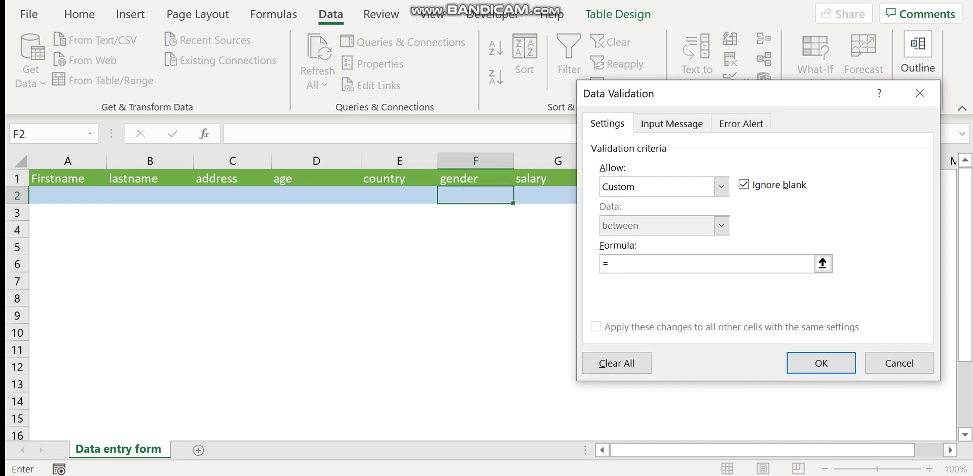
text(or()
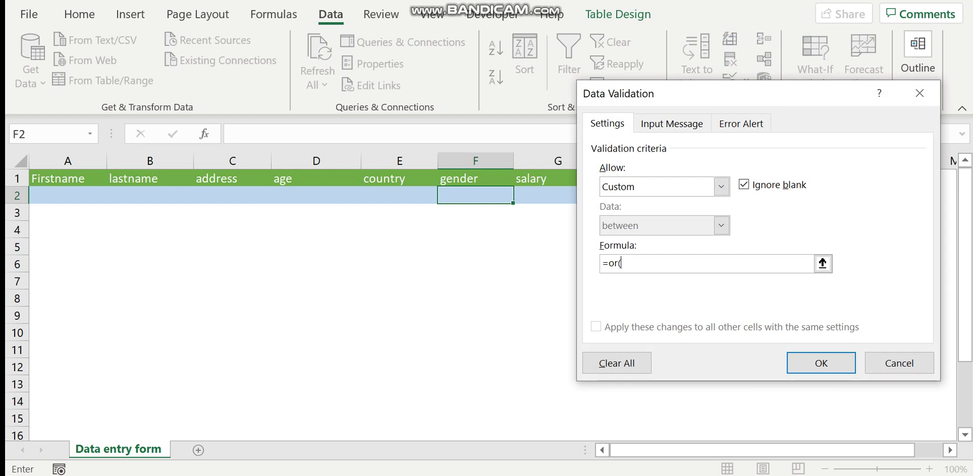
key(Caps_Lock)
text(F2)
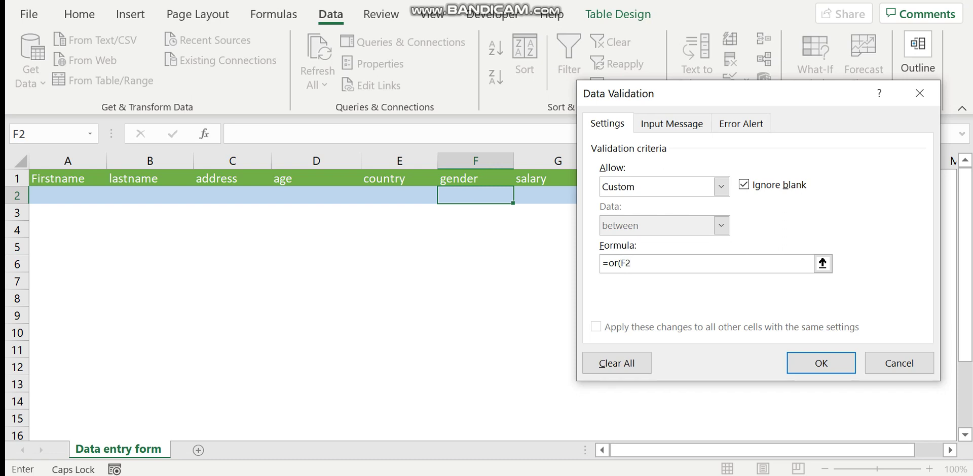
text(=)
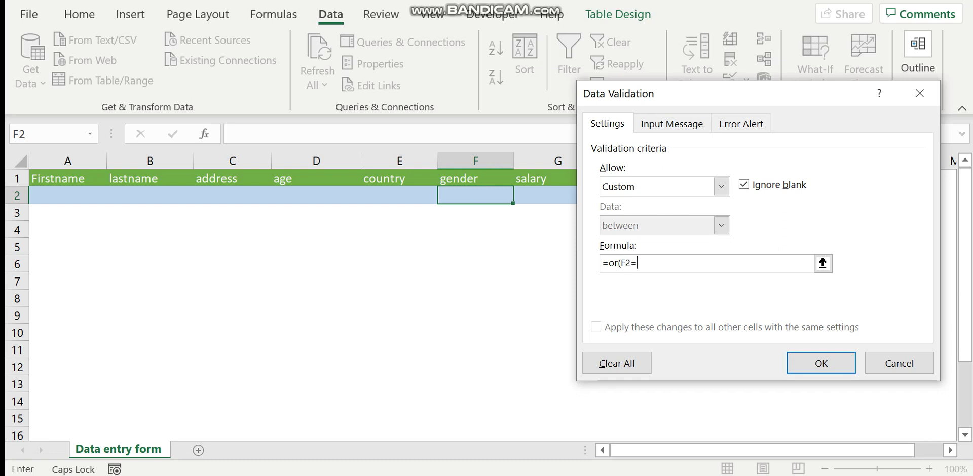
text("M)
key(Caps_Lock)
text(ale)
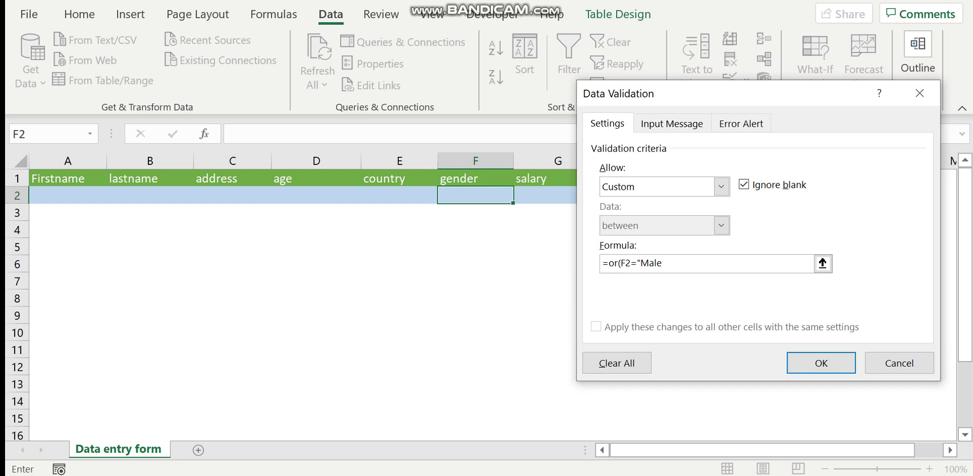
text(")
text(,f)
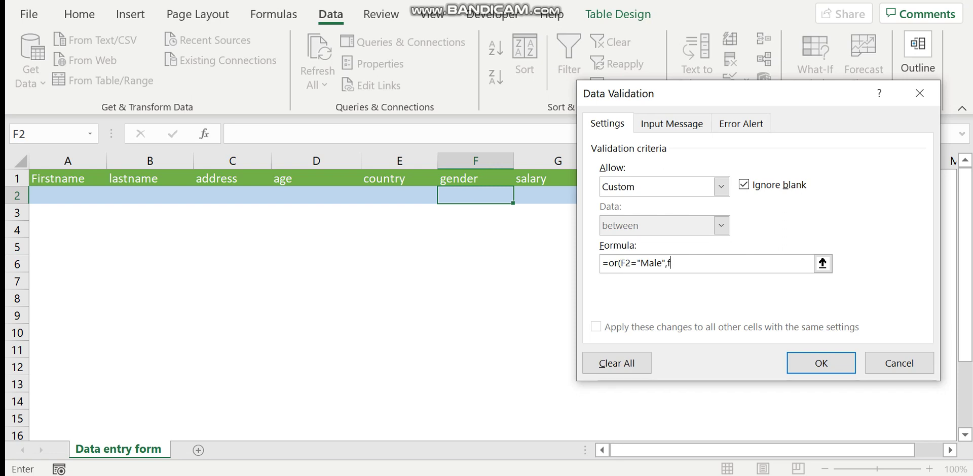
key(BackSpace)
key(Caps_Lock)
text(F2)
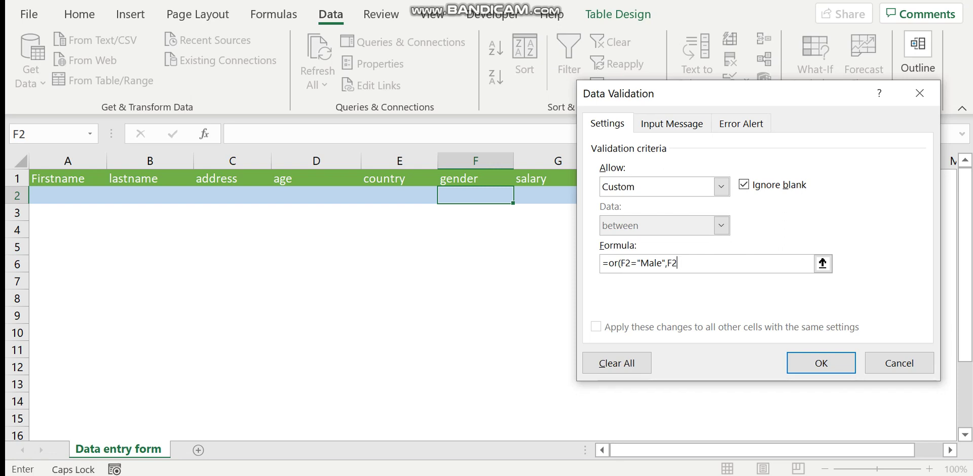
text(=")
text(FEM)
key(BackSpace)
key(BackSpace)
key(Caps_Lock)
text(emale)
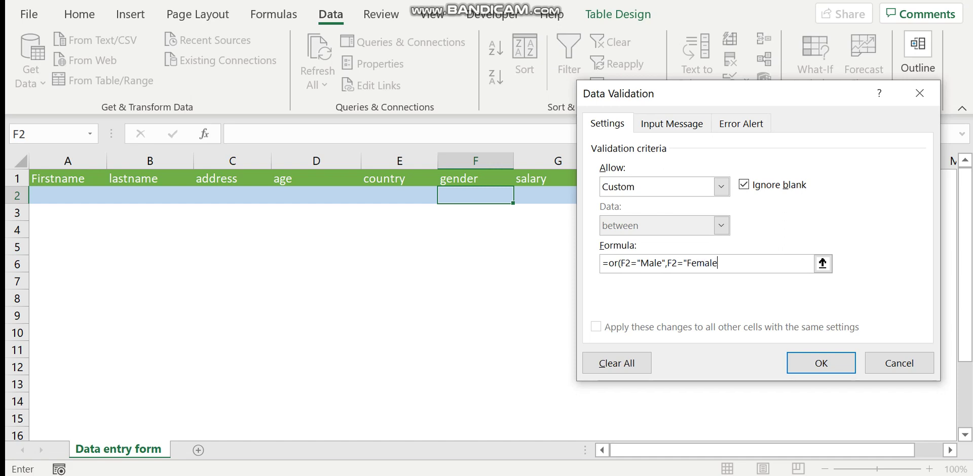
text("))
key(ctrl+Tab)
Step: Enter the input message 'Please Enter Male or female' for cell F2
key(Tab)
key(Tab)
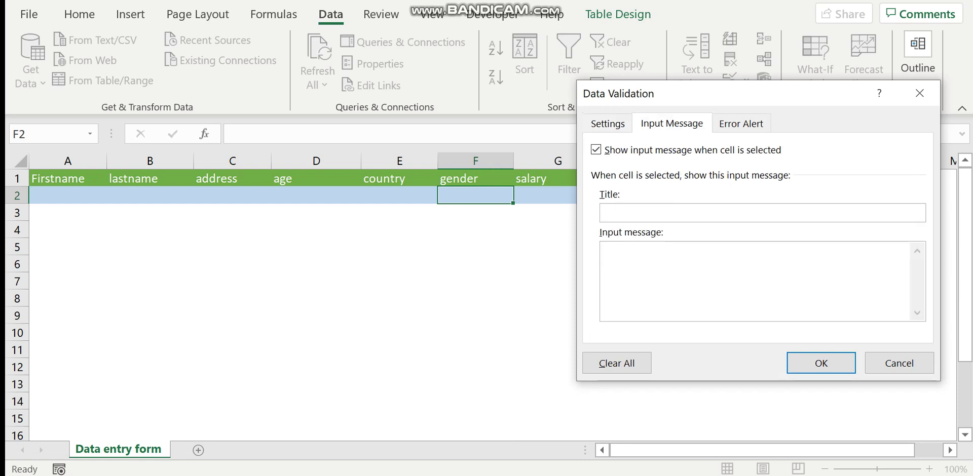
key(Caps_Lock)
text(P)
key(Caps_Lock)
text(lease )
text(en)
key(BackSpace)
key(BackSpace)
key(Caps_Lock)
text(E)
key(Caps_Lock)
text(nter the r)
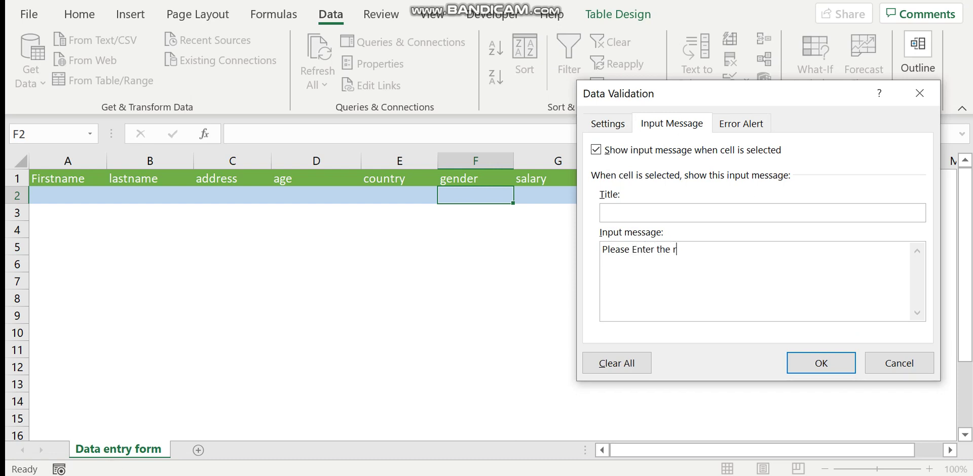
key(BackSpace)
key(BackSpace)
key(BackSpace)
key(BackSpace)
key(BackSpace)
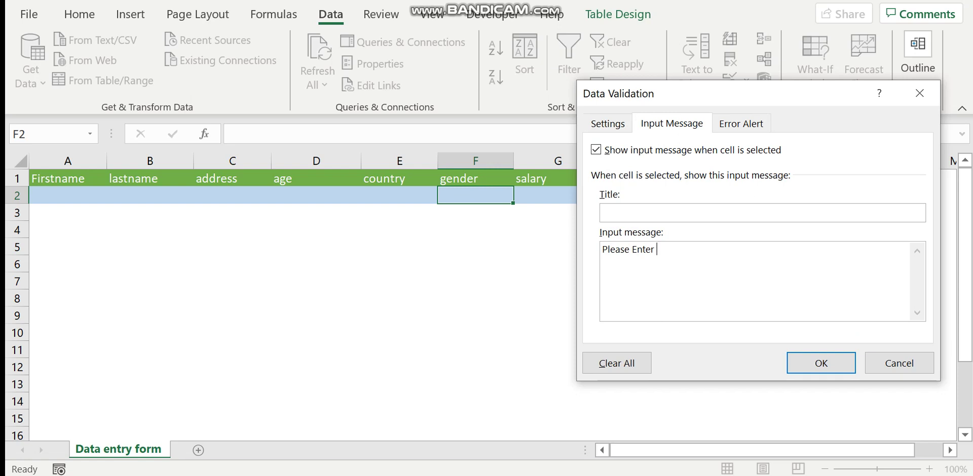
text(ma)
key(BackSpace)
key(BackSpace)
key(Caps_Lock)
text(M)
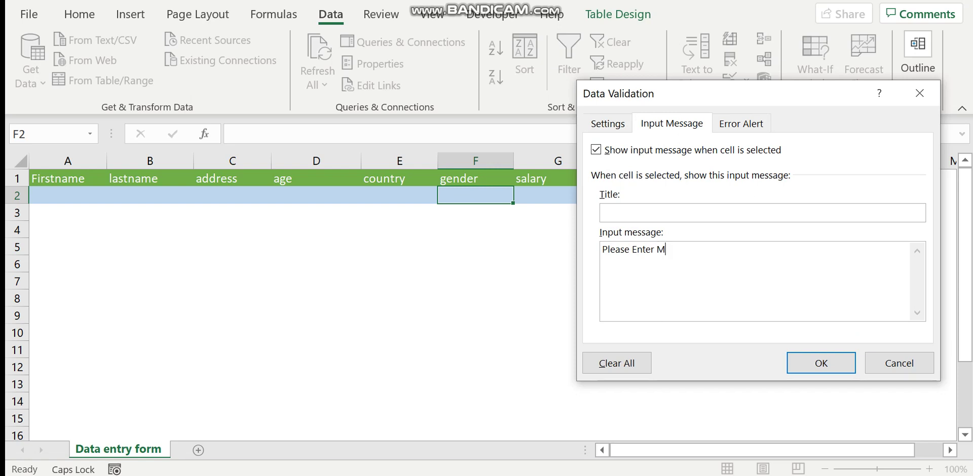
key(Caps_Lock)
text(ale or female)
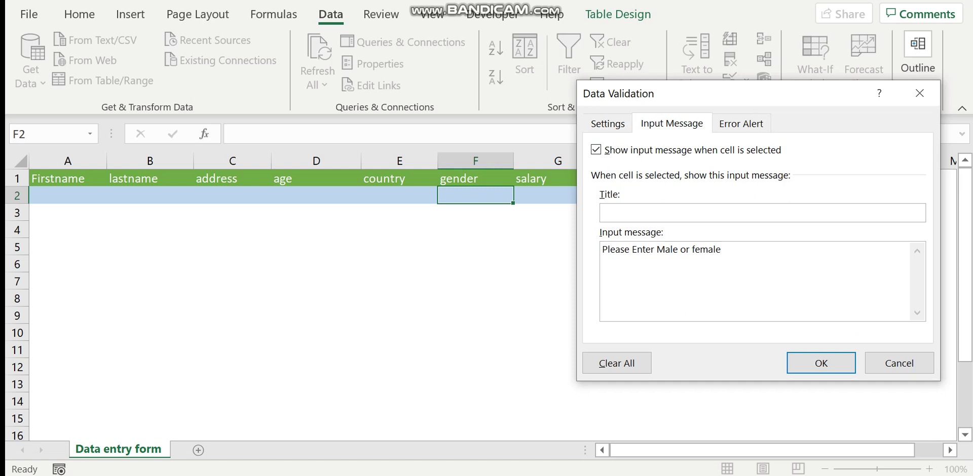
click(741, 123)
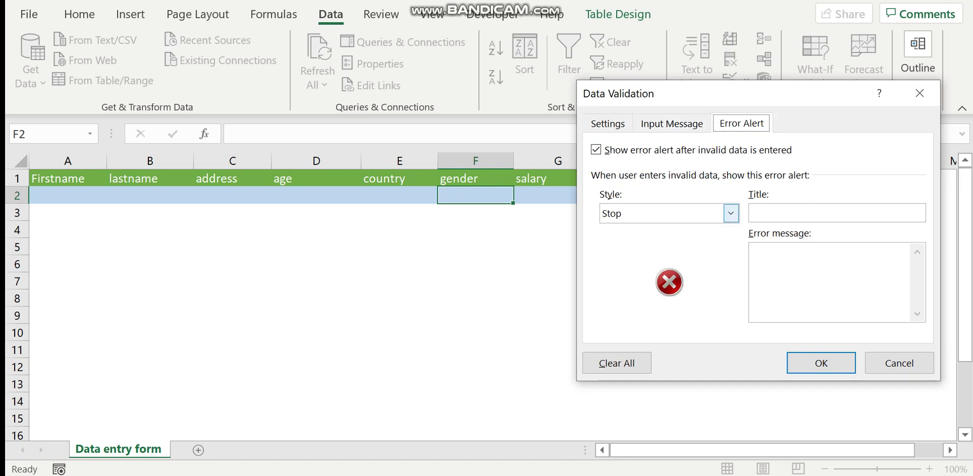
Step: Set the error alert to Warning with message 'Please enter (male or female)' and apply it
click(731, 213)
click(623, 242)
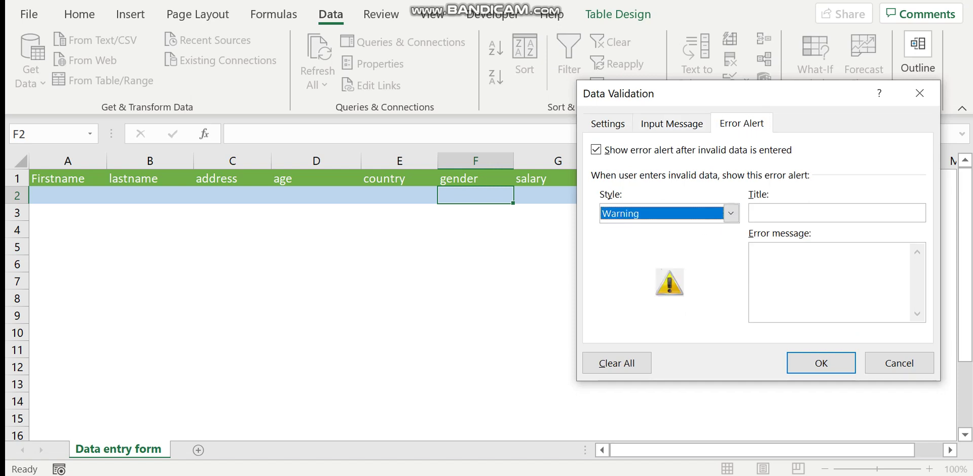
click(786, 274)
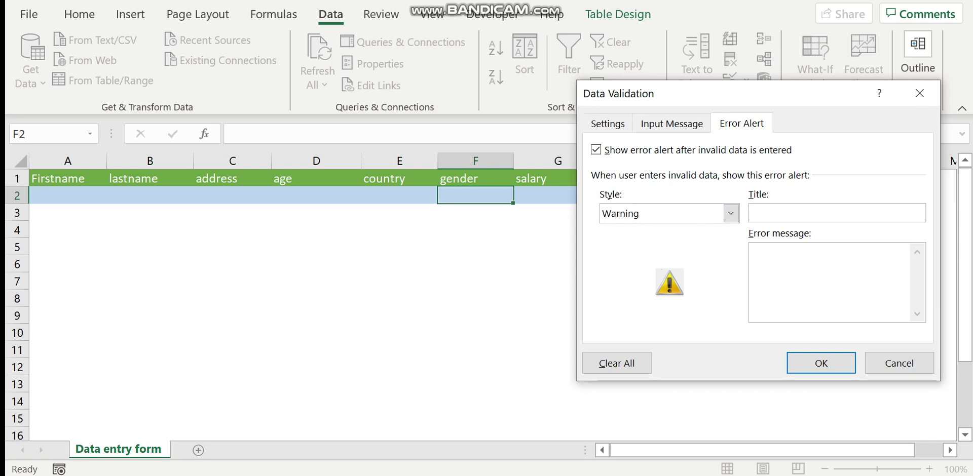
text(Please enter ())
key(Left)
text(male)
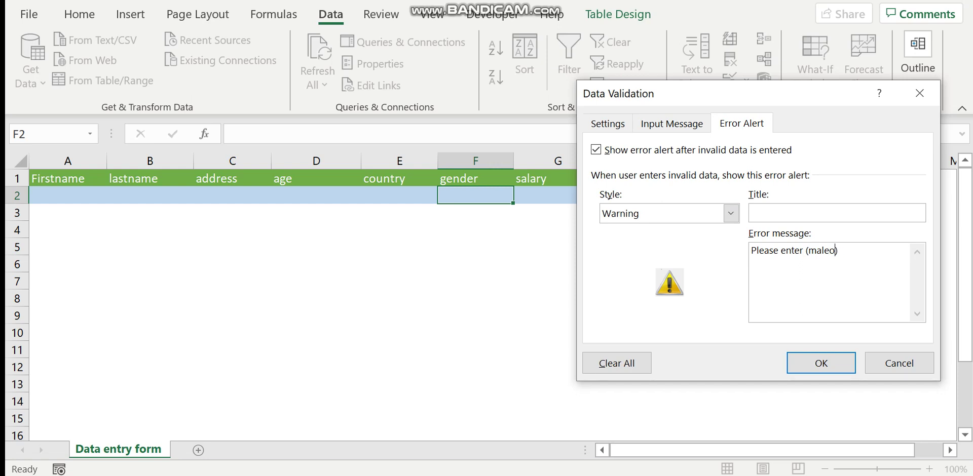
text( or female)
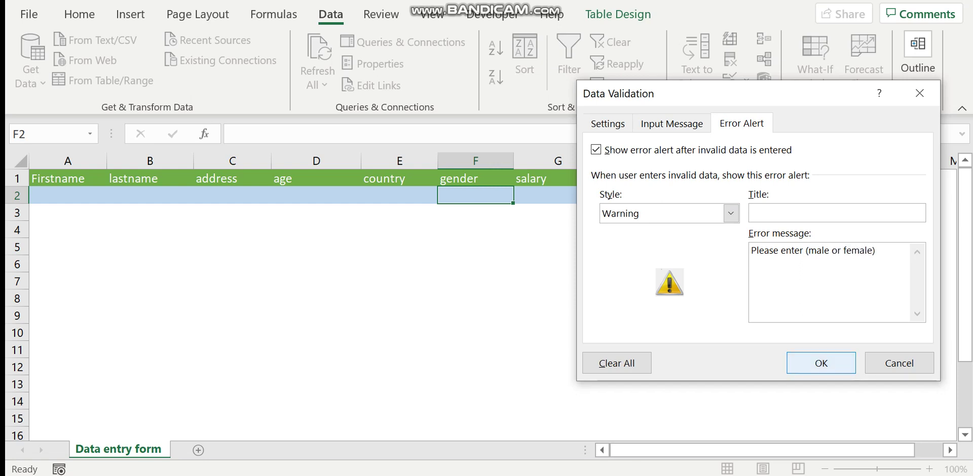
click(821, 362)
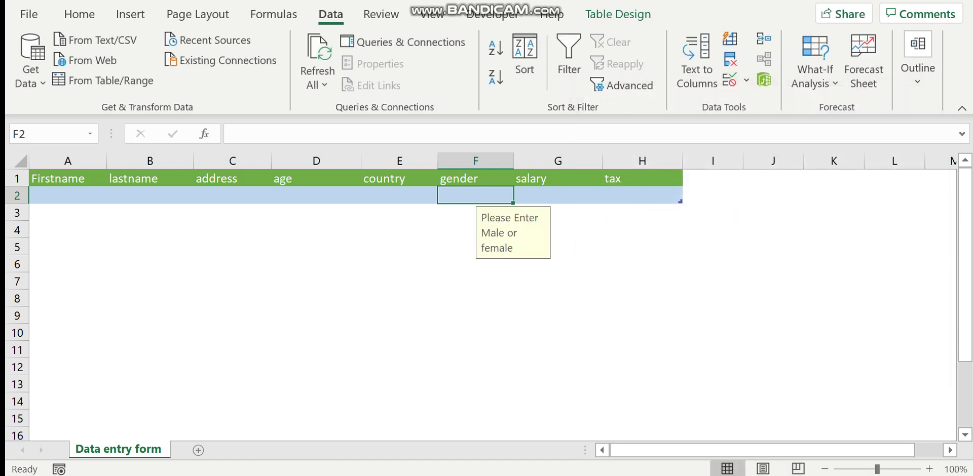
Step: Check F2's gender prompt, then begin a formula with = in tax cell H2
click(642, 230)
click(476, 195)
click(558, 195)
click(642, 195)
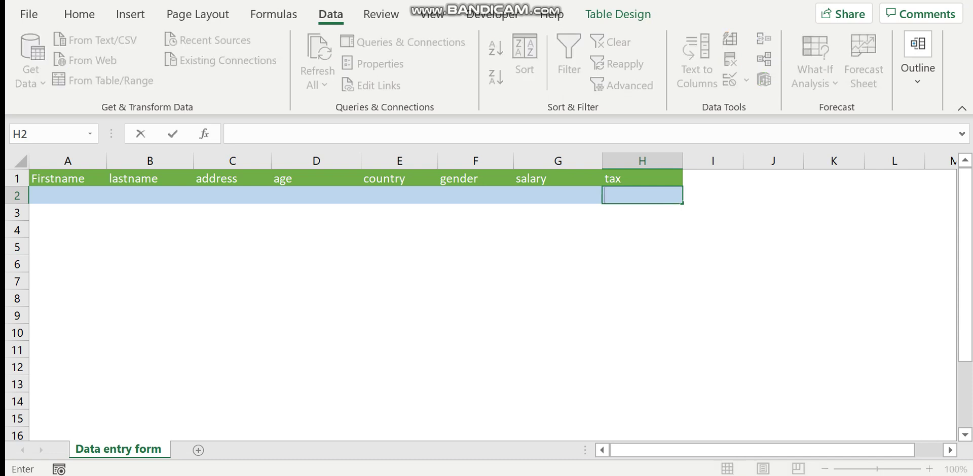
click(558, 195)
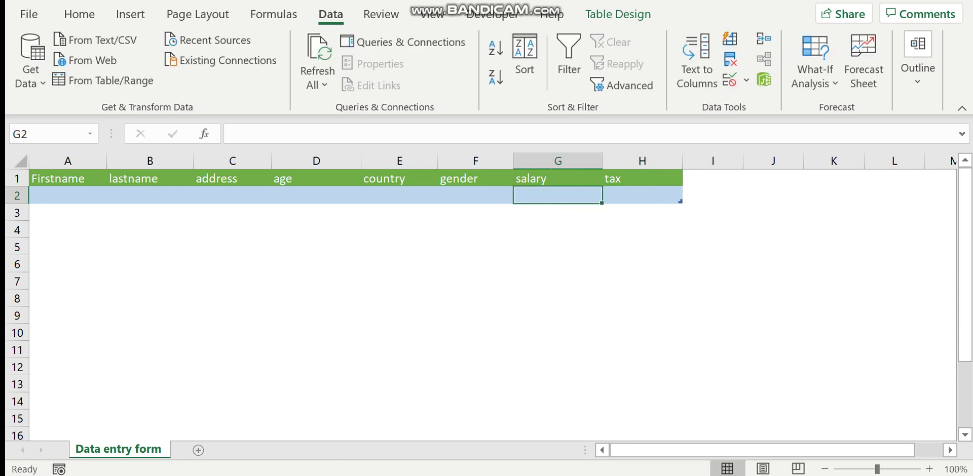
click(642, 195)
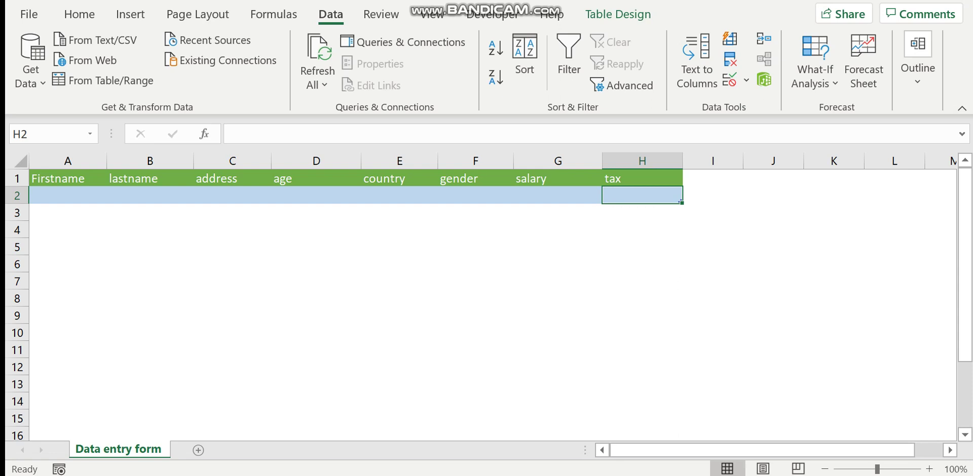
text(=)
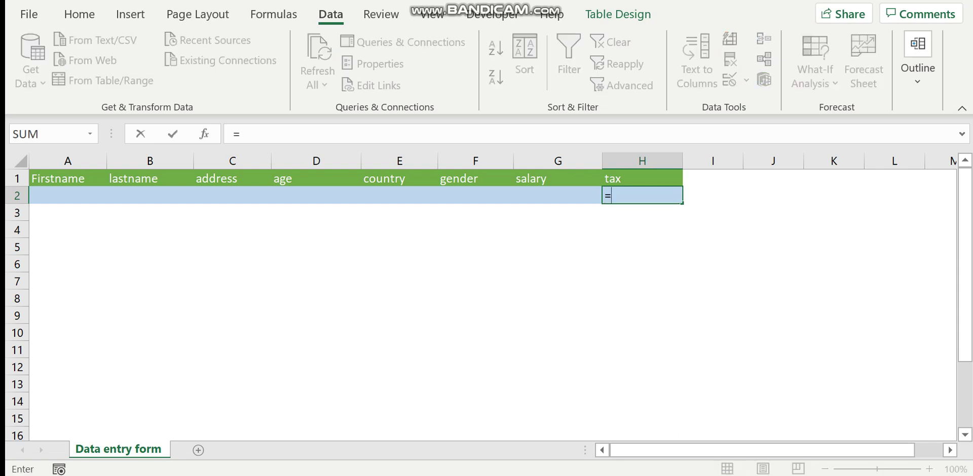
click(557, 195)
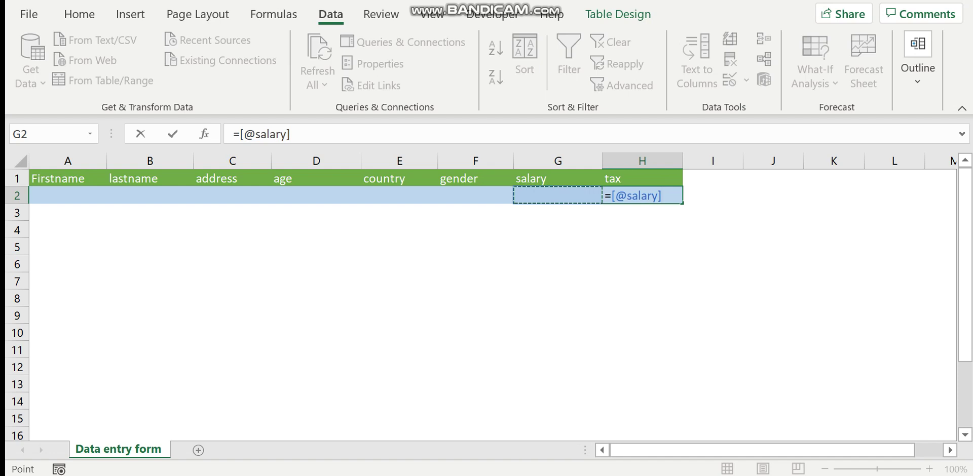
text(*33)
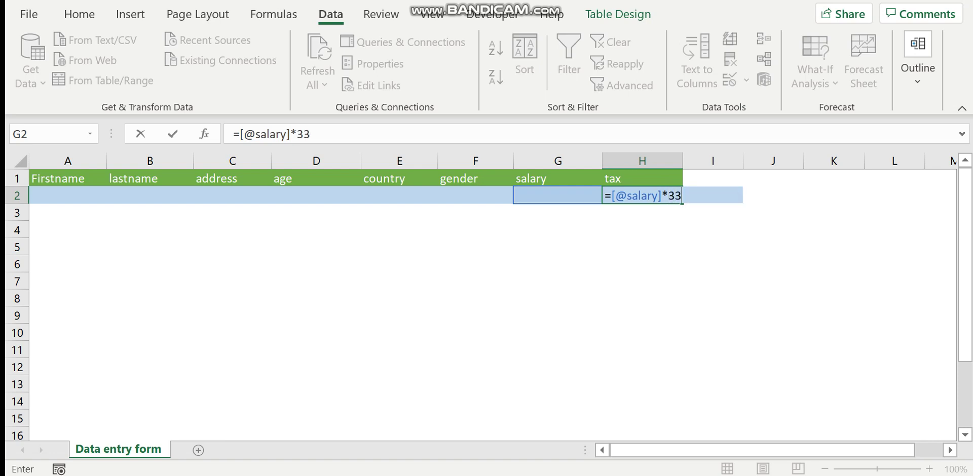
text(/100)
click(642, 229)
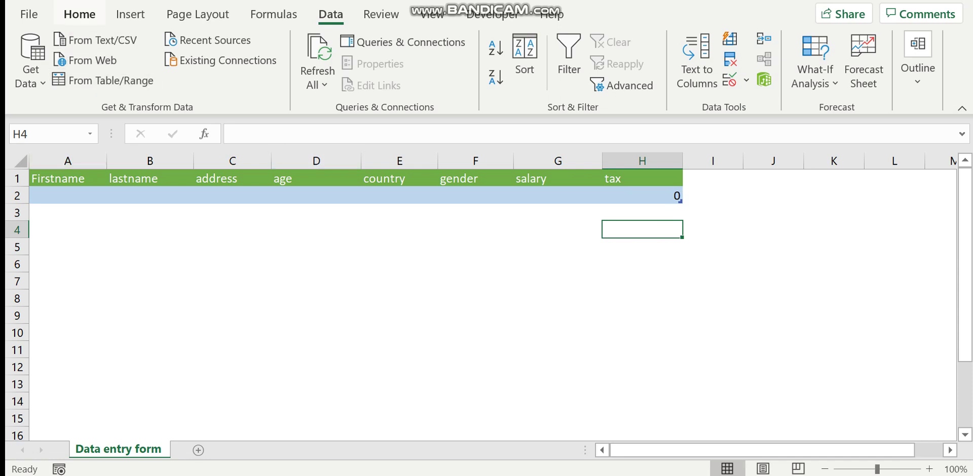
Step: From the Home tab, with cell A2 in the table selected, open the data entry Form
click(79, 14)
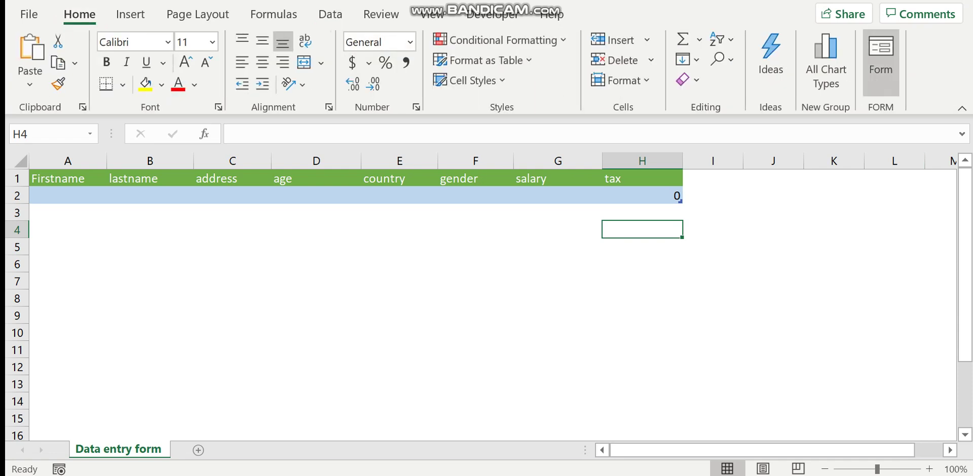
click(68, 195)
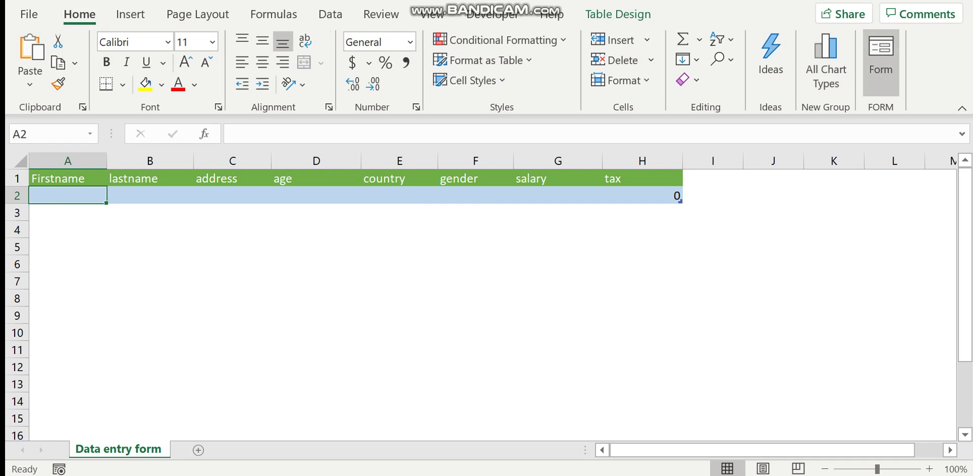
click(881, 56)
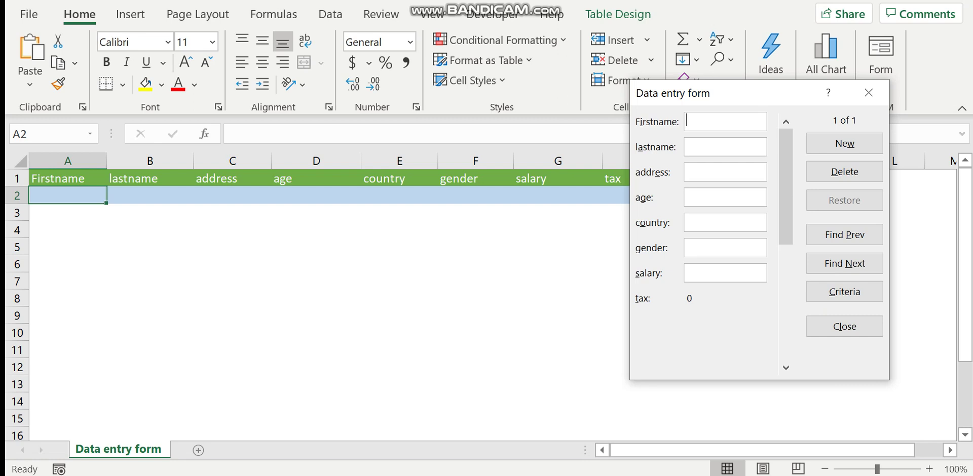
Step: Enter the first record's first name, last name and address Kampala in the form
key(Tab)
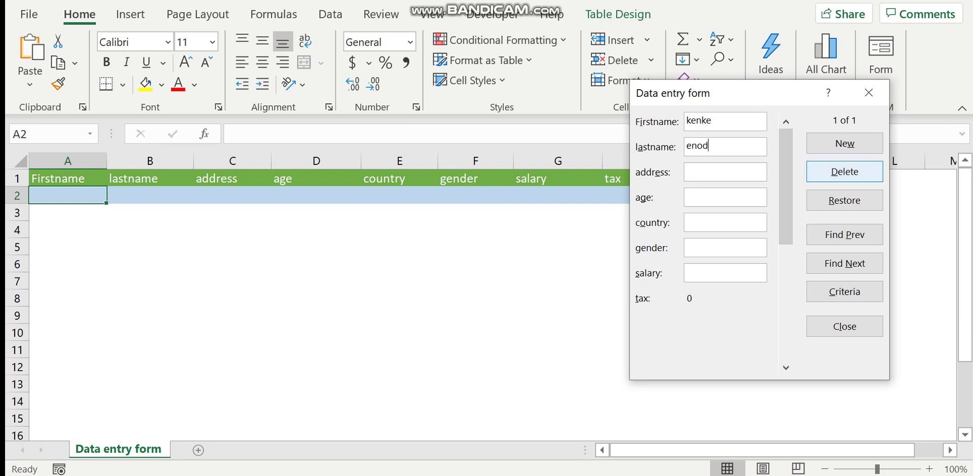
click(725, 172)
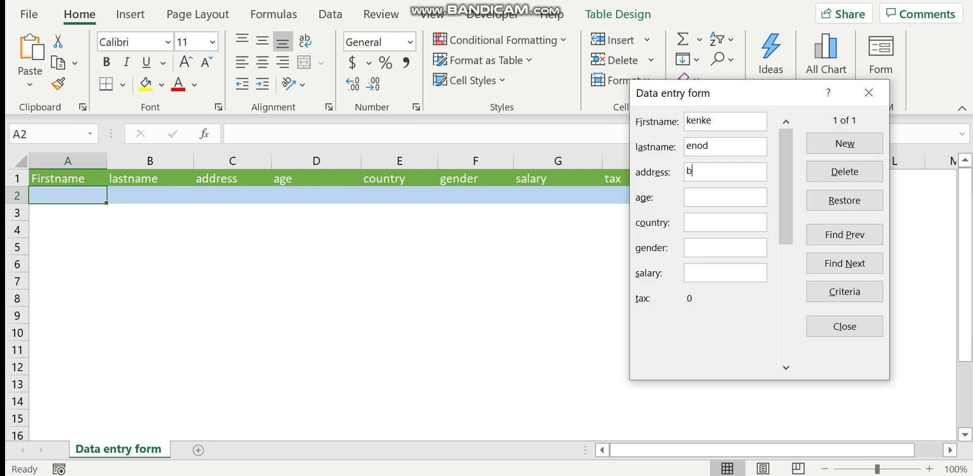
text(kampa)
key(BackSpace)
key(BackSpace)
text(pala)
Step: Fill in age 29, country Uganda, gender male and salary 100000
key(Tab)
text(29)
key(Tab)
key(Caps_Lock)
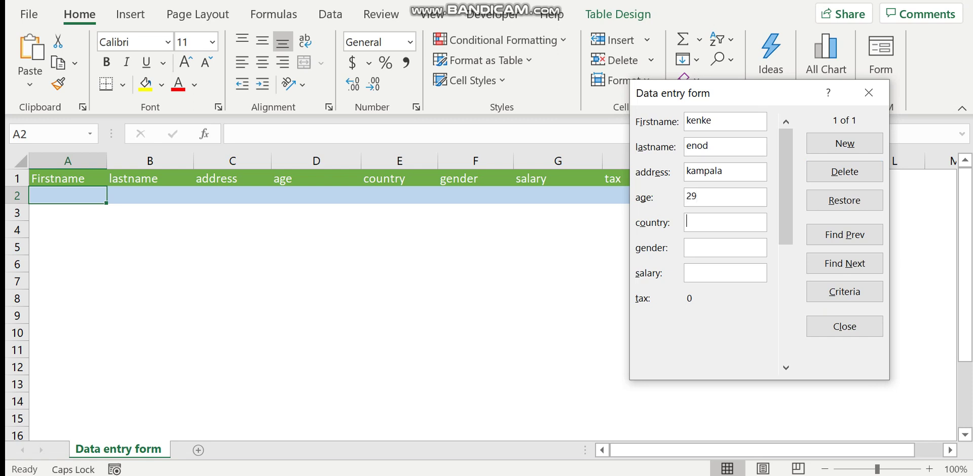
text(U)
key(Caps_Lock)
text(ganda)
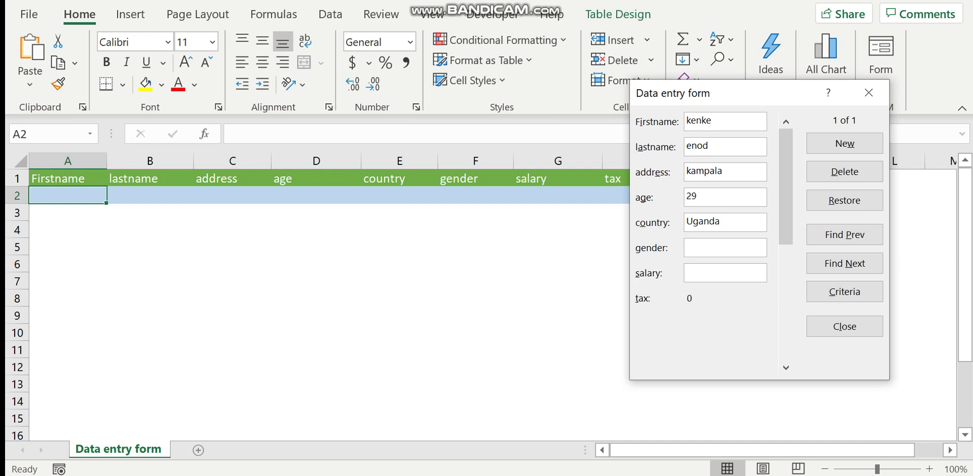
text(male)
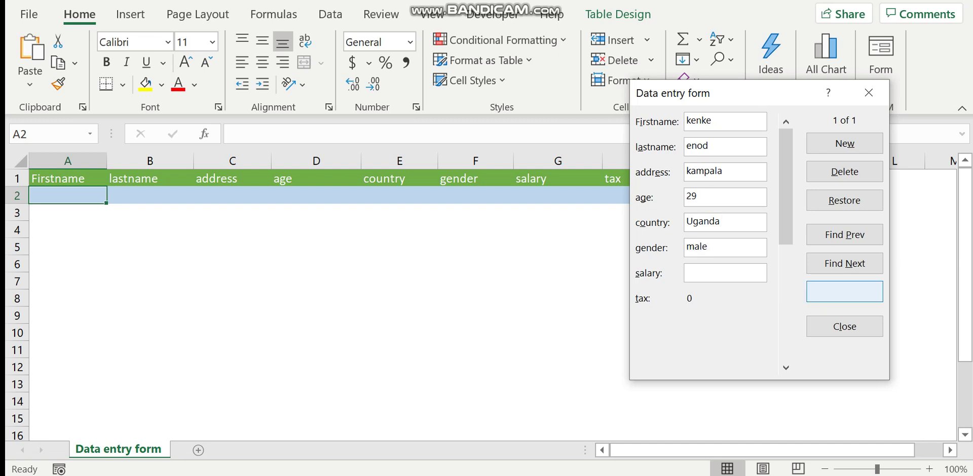
text(1)
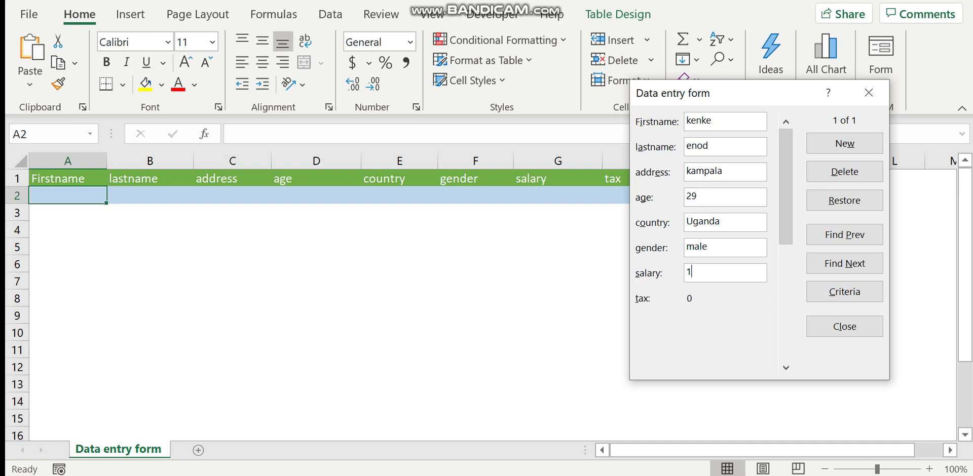
text(00000)
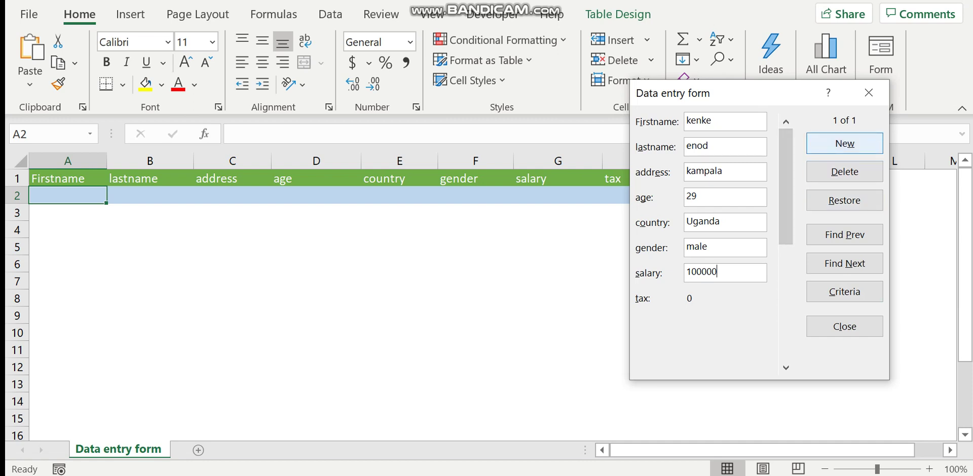
Step: Add the record, close the form, and check salary 100000 and tax 33000 in row 2
click(845, 143)
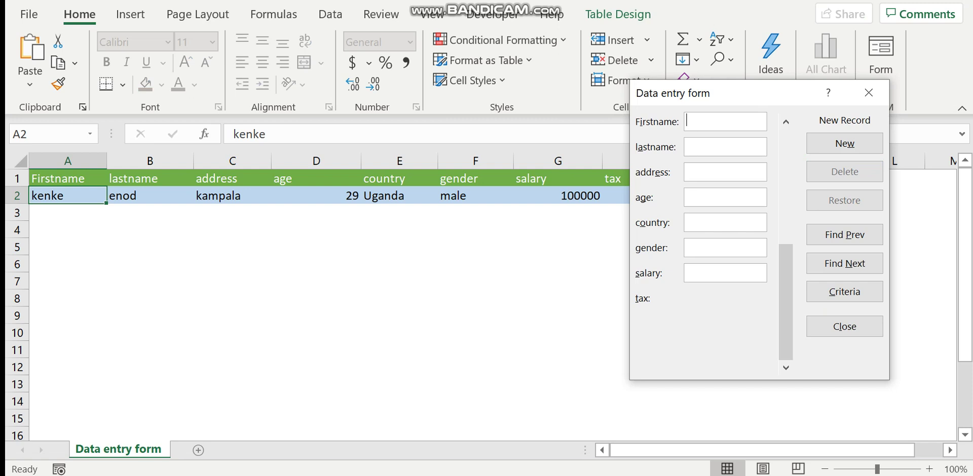
click(845, 327)
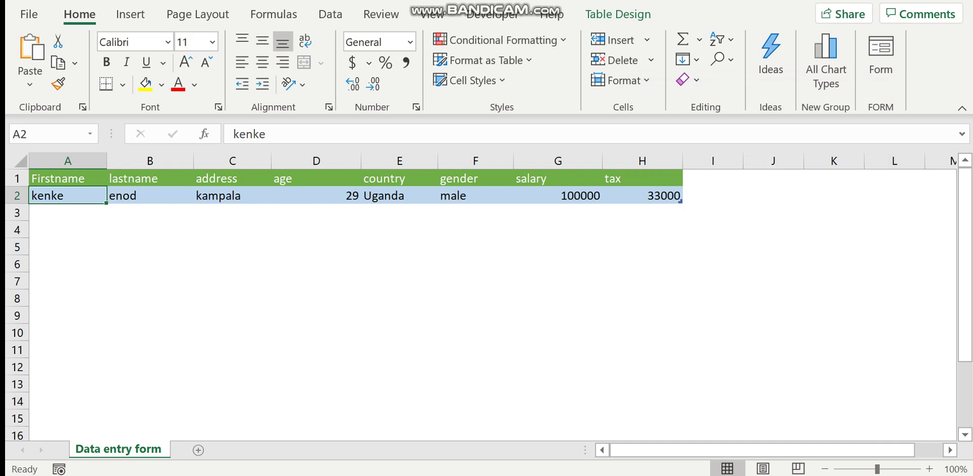
click(642, 195)
click(558, 195)
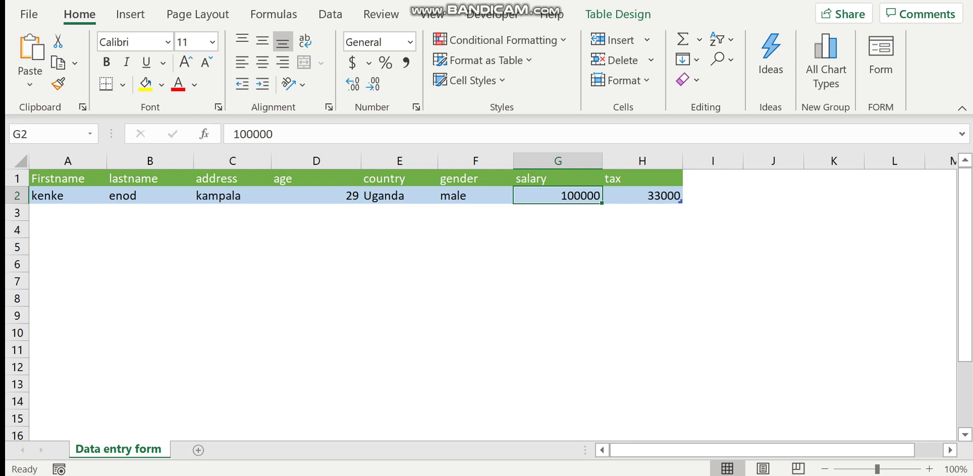
Step: Reopen the data entry form from the table and start a blank new record
click(67, 196)
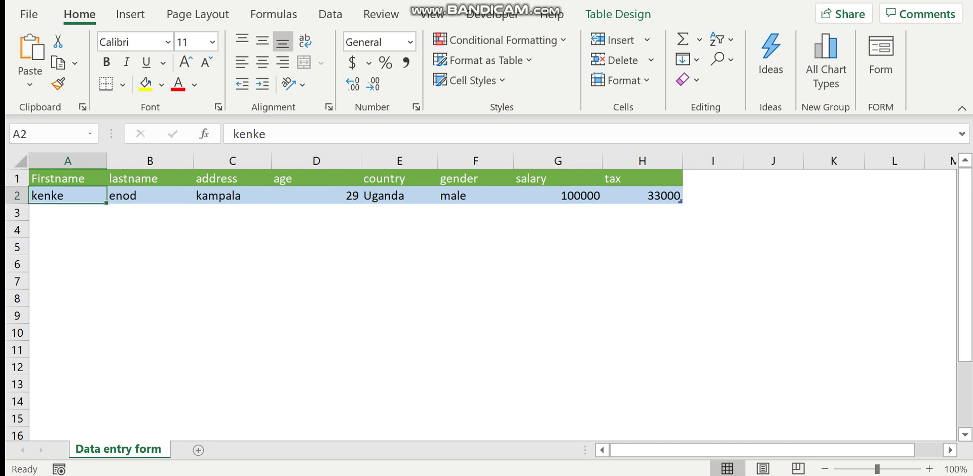
click(67, 179)
click(881, 61)
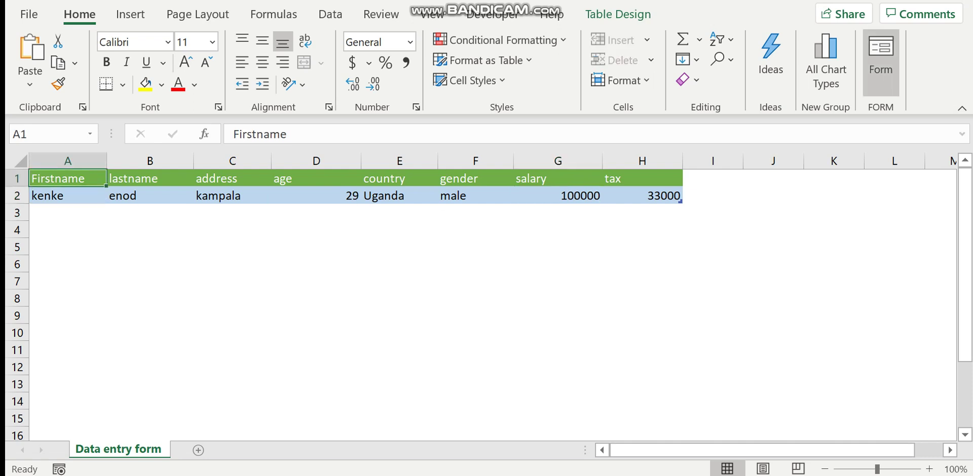
click(846, 143)
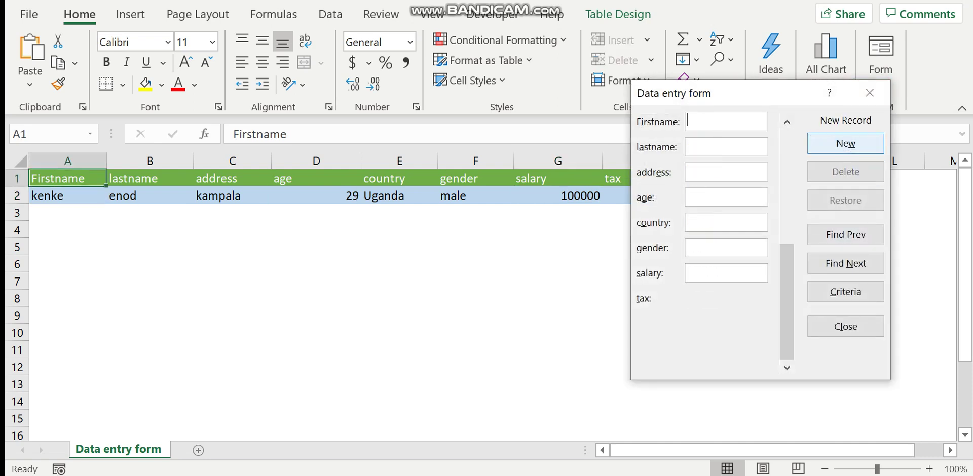
Step: Enter the second record's first name, last name and corrected address in the form
text(kenke)
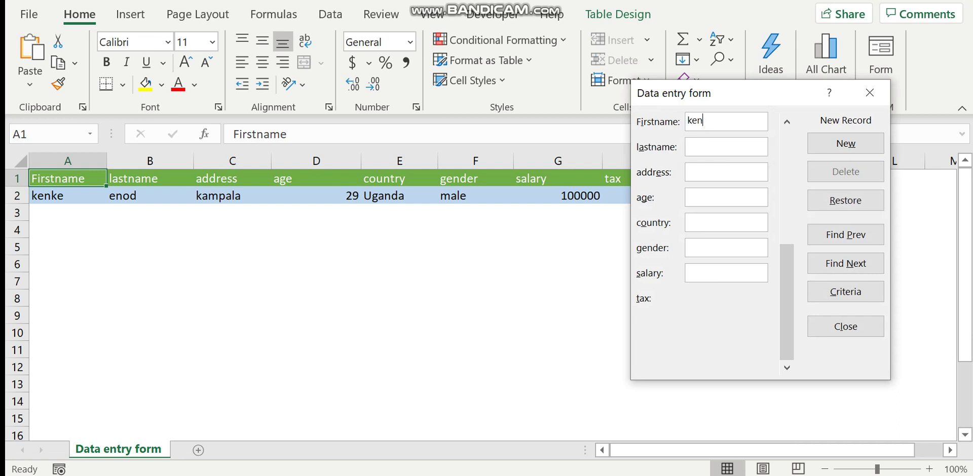
key(BackSpace)
key(BackSpace)
key(BackSpace)
key(BackSpace)
key(BackSpace)
text(a)
key(BackSpace)
key(Caps_Lock)
key(Caps_Lock)
text(bel)
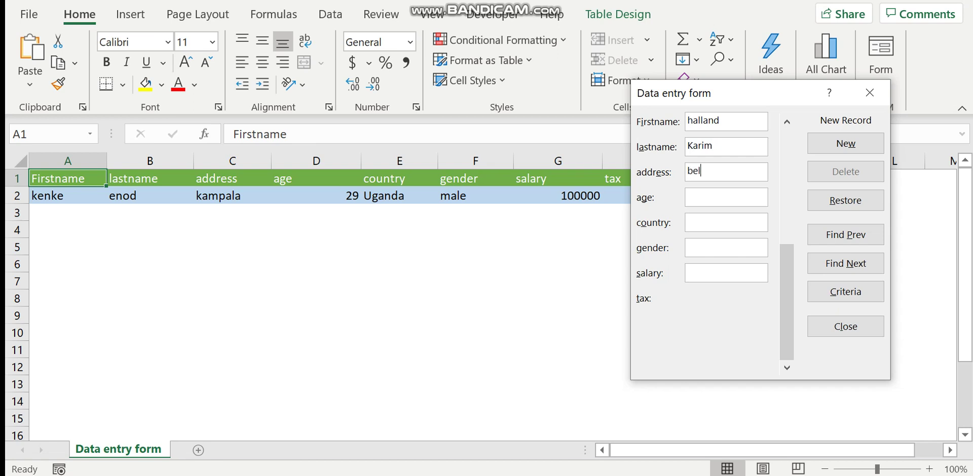
text(gium)
key(shift+Left)
key(shift+Left)
key(shift+Left)
key(shift+Left)
key(shift+Left)
key(shift+Left)
key(shift+Left)
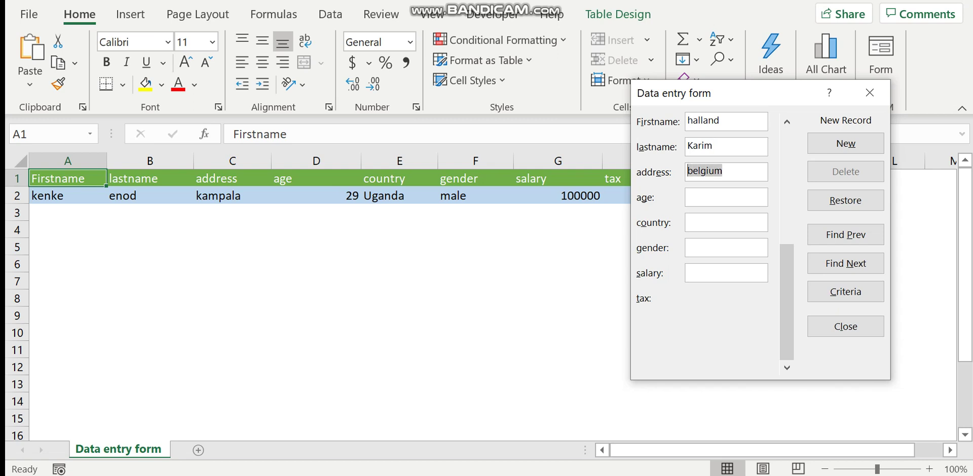
key(BackSpace)
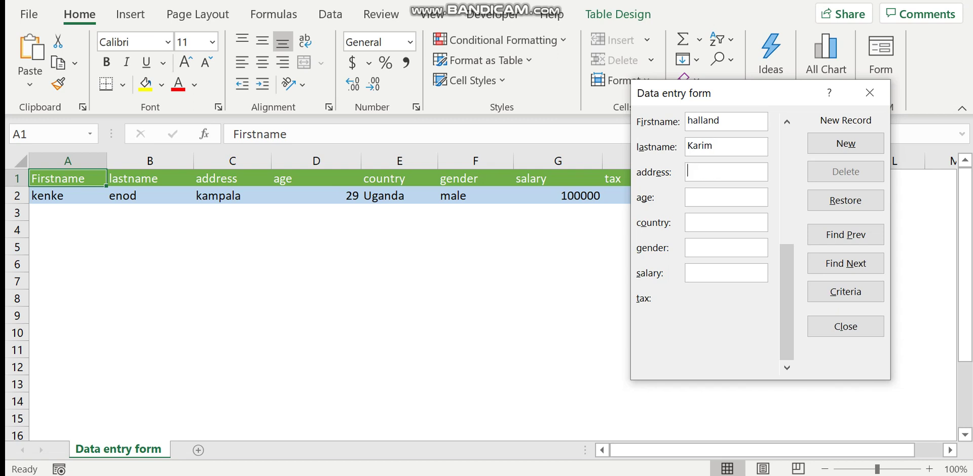
text(keob)
Step: Fill in age 30, country Belgium, gender female and salary 200000
click(726, 197)
text(30)
key(Caps_Lock)
text(B)
key(Caps_Lock)
text(el)
text(gium)
text(female)
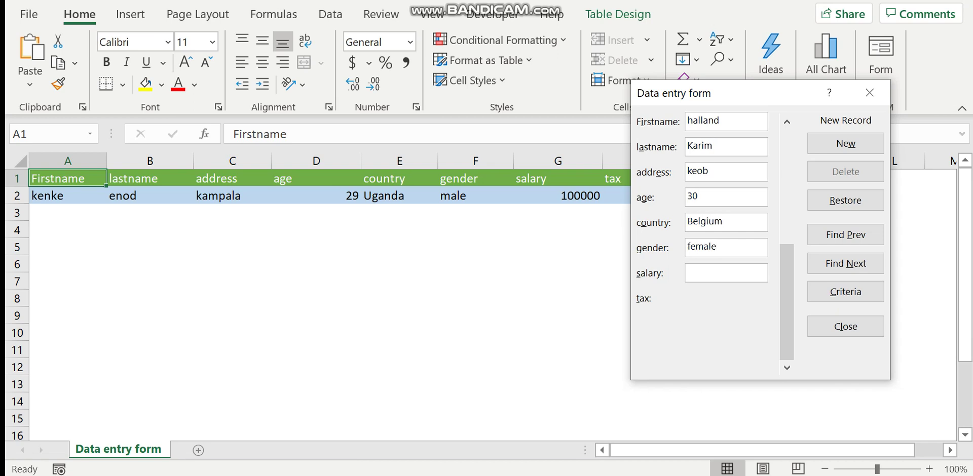
text(200000)
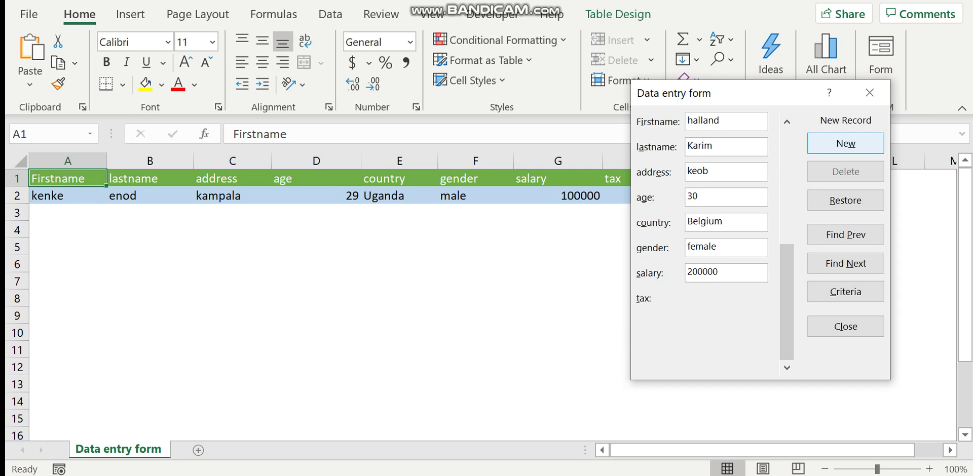
Step: Add the record, close the form, and check the new row 3 from cell A3
click(846, 143)
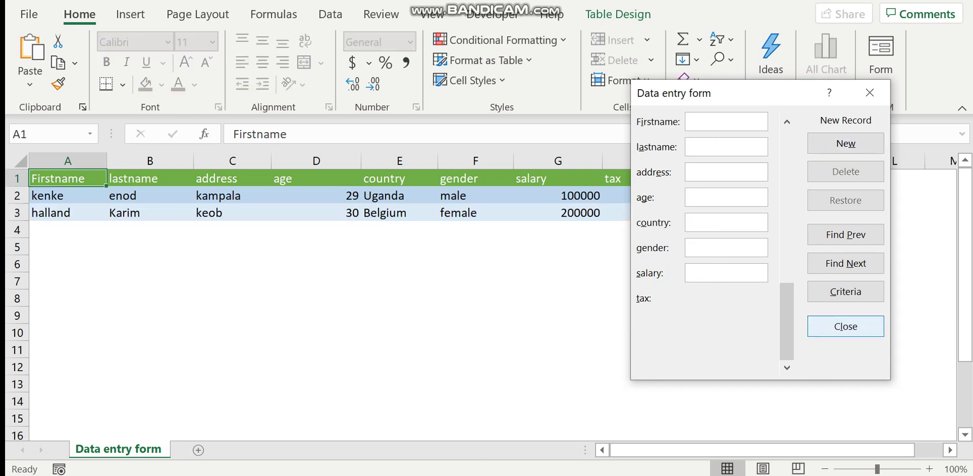
click(845, 327)
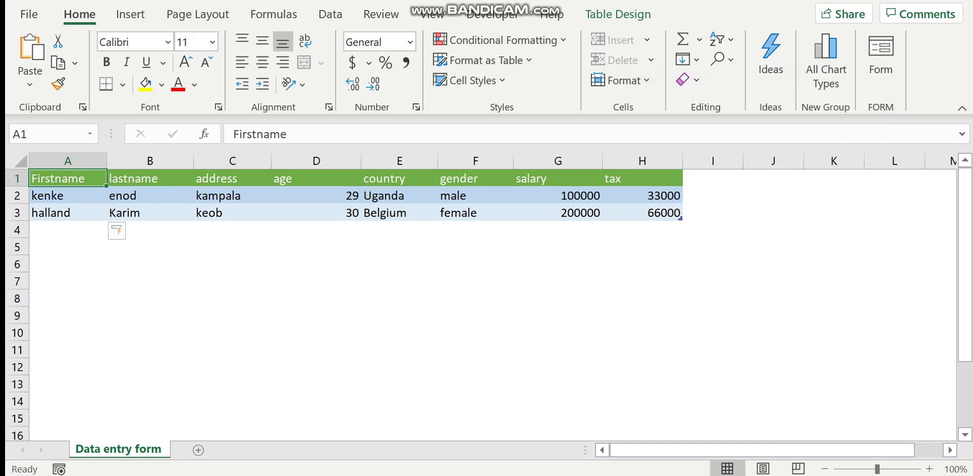
click(67, 213)
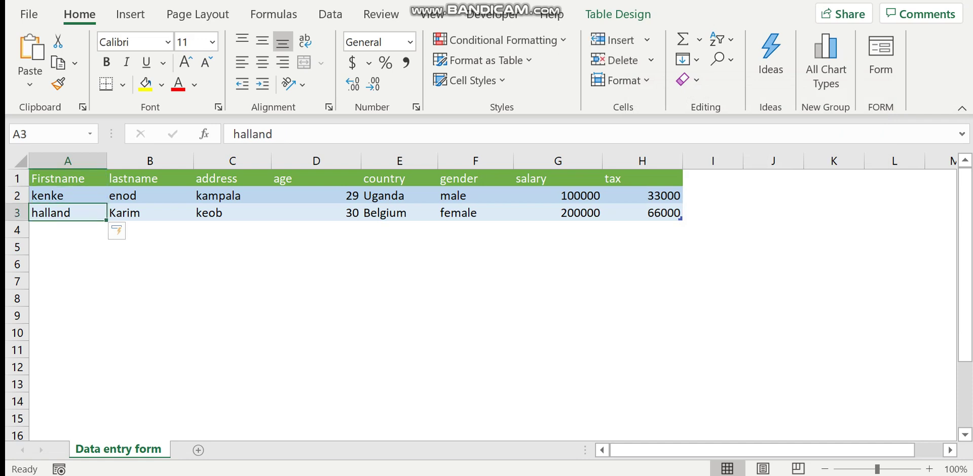